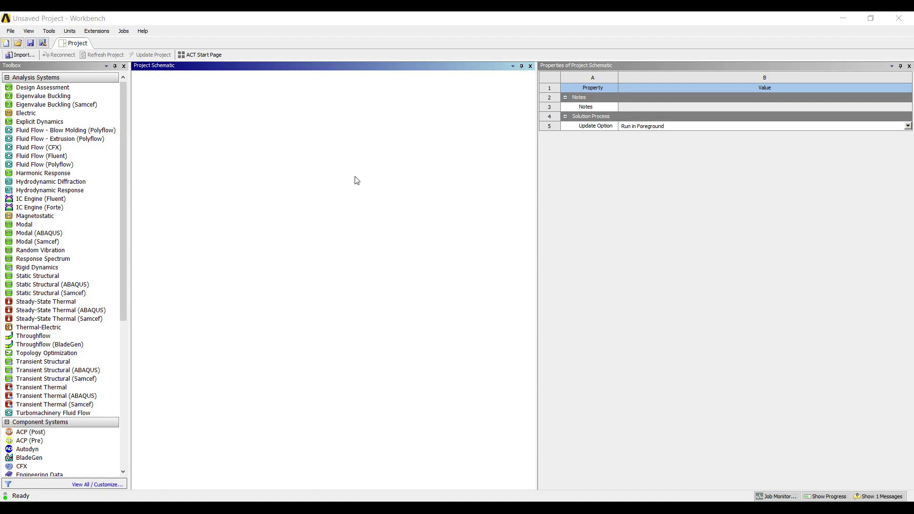
Drag a Modal system into the Project Schematic and name it eg-2.
left_click_drag(24, 225, 203, 126)
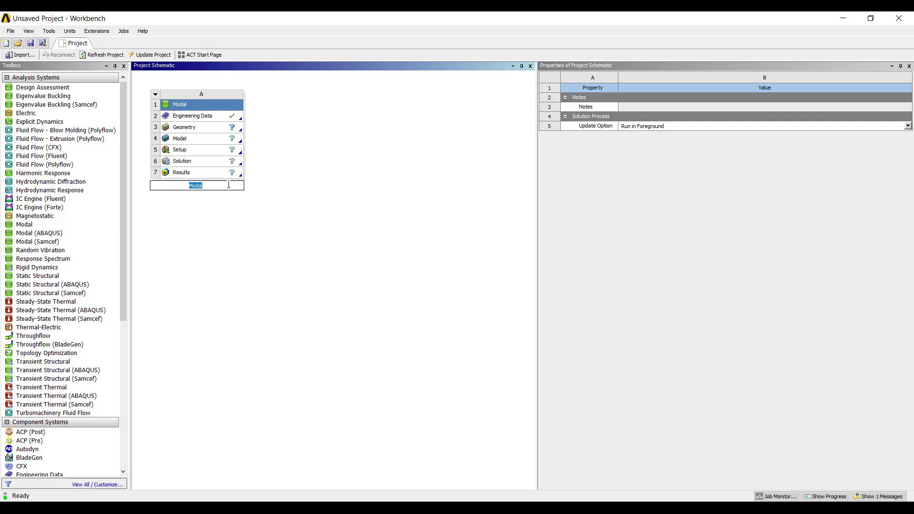
type("eg-")
type("2")
key("Return")
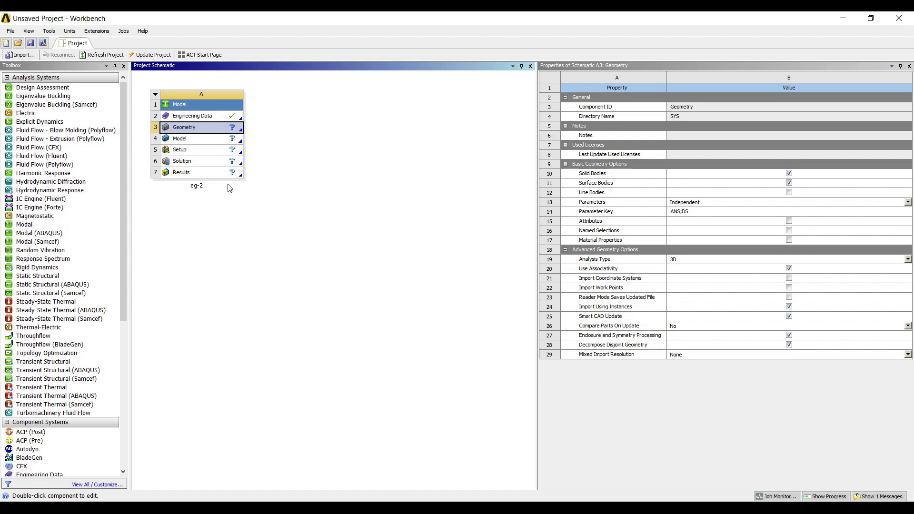
Create new DesignModeler geometry from eg-2's Geometry cell.
right_click(208, 131)
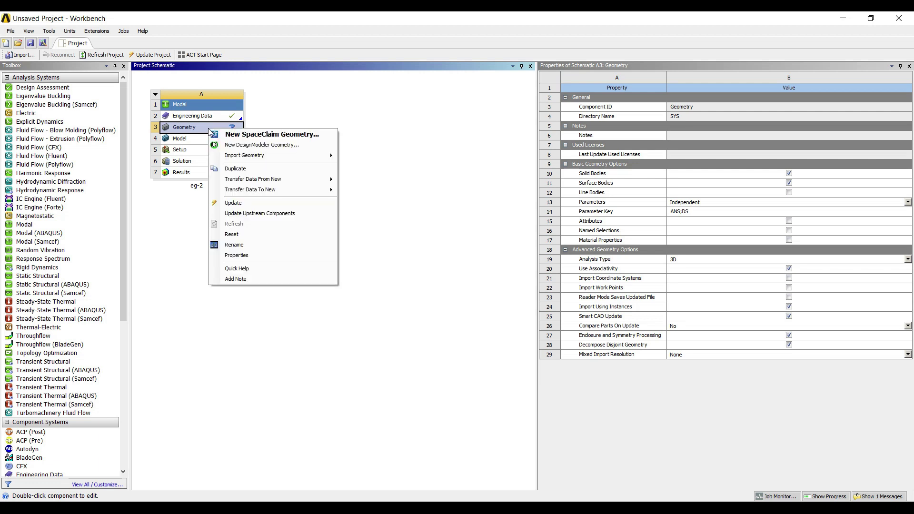
left_click(233, 146)
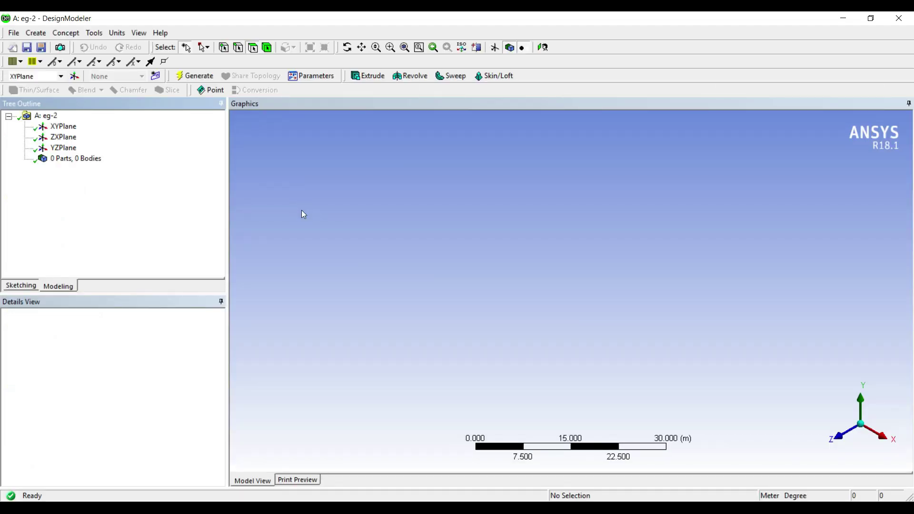
left_click(116, 33)
Set units to millimetres and draw a rectangle on the XY plane.
left_click(125, 72)
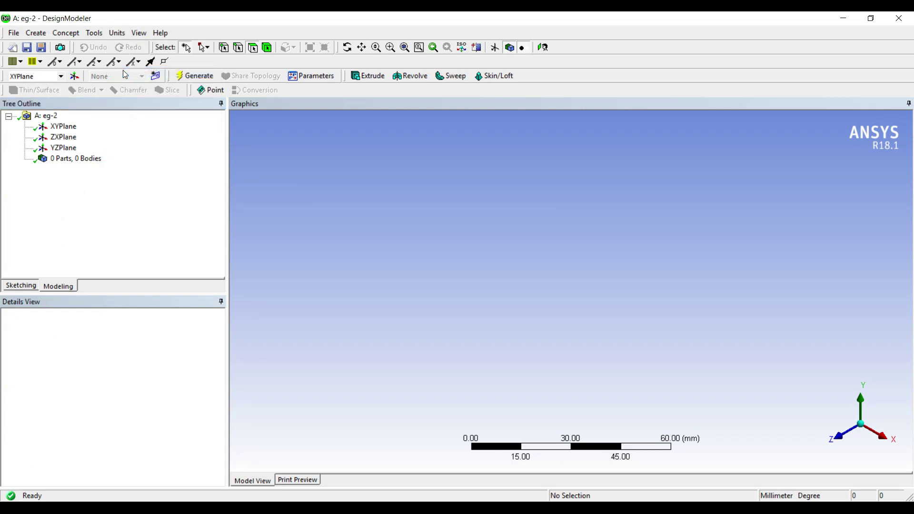
left_click(60, 126)
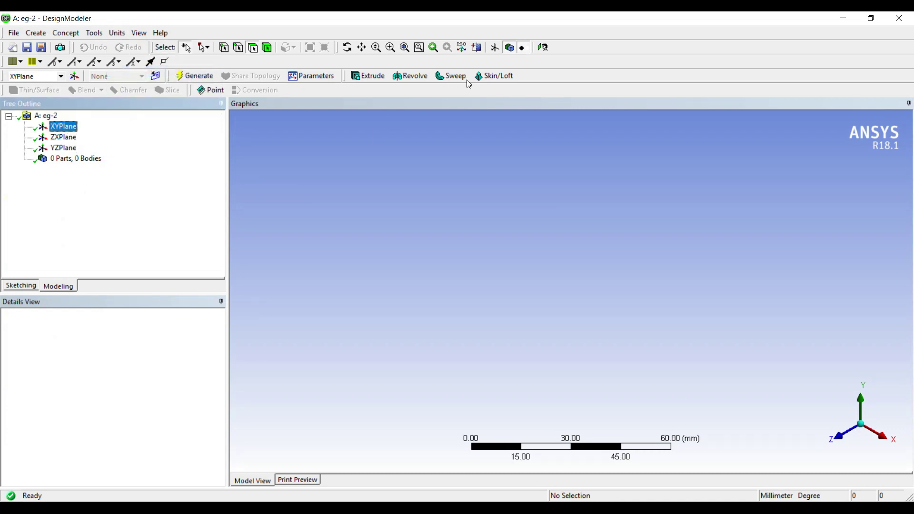
left_click(542, 48)
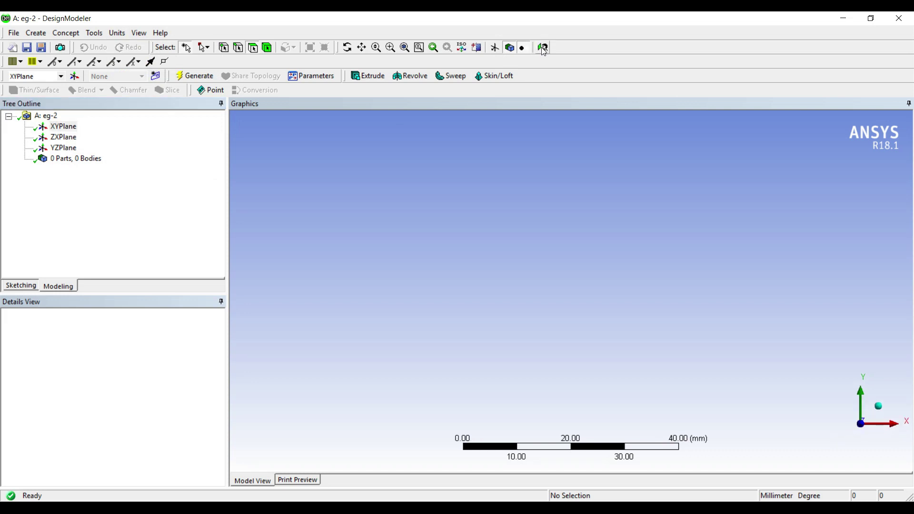
left_click(14, 286)
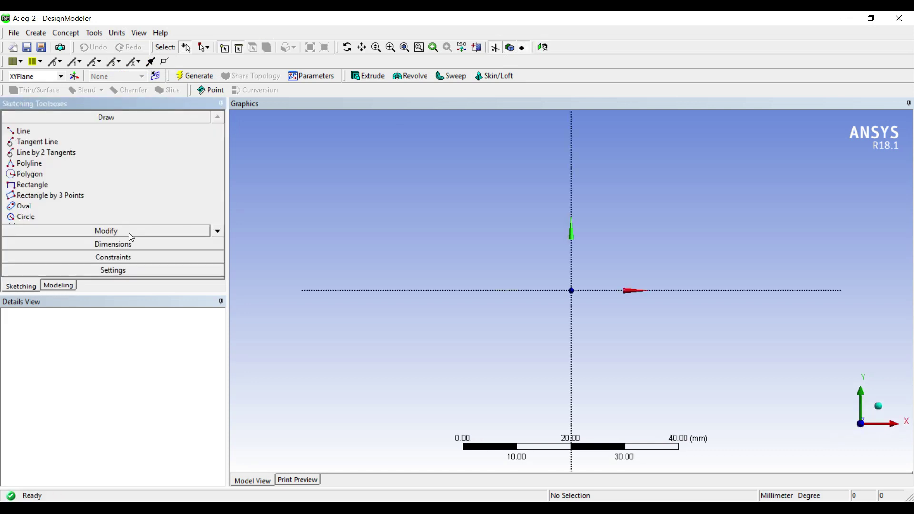
left_click(36, 184)
left_click(494, 227)
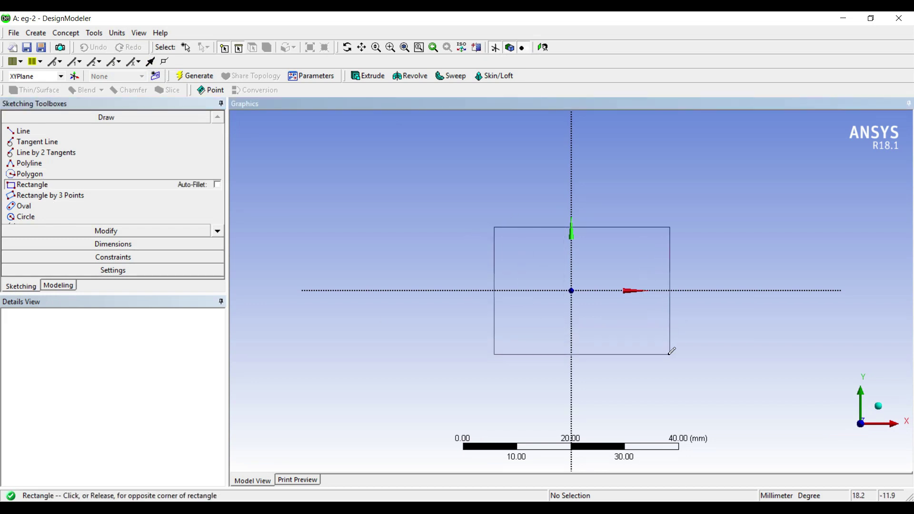
left_click(669, 355)
Dimension the rectangle to width H1 = 50 mm and height V2 = 25 mm.
left_click(126, 245)
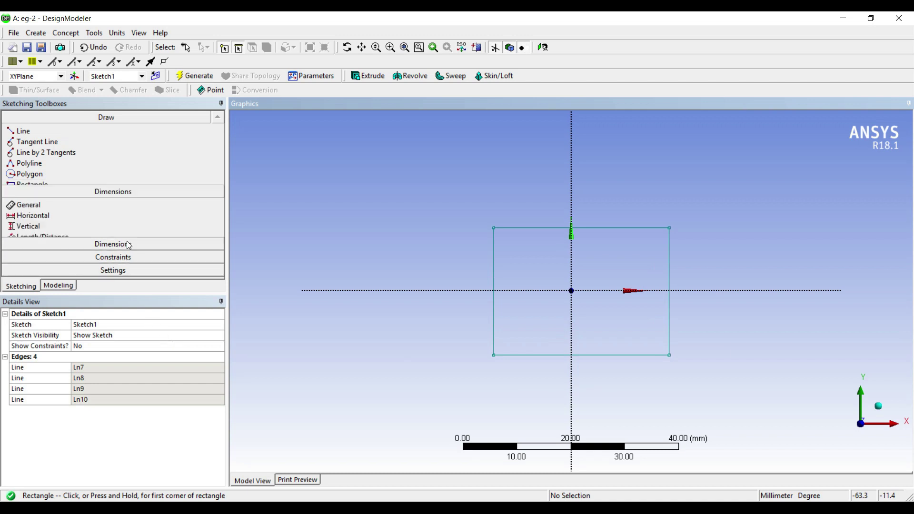
left_click(552, 230)
left_click(565, 198)
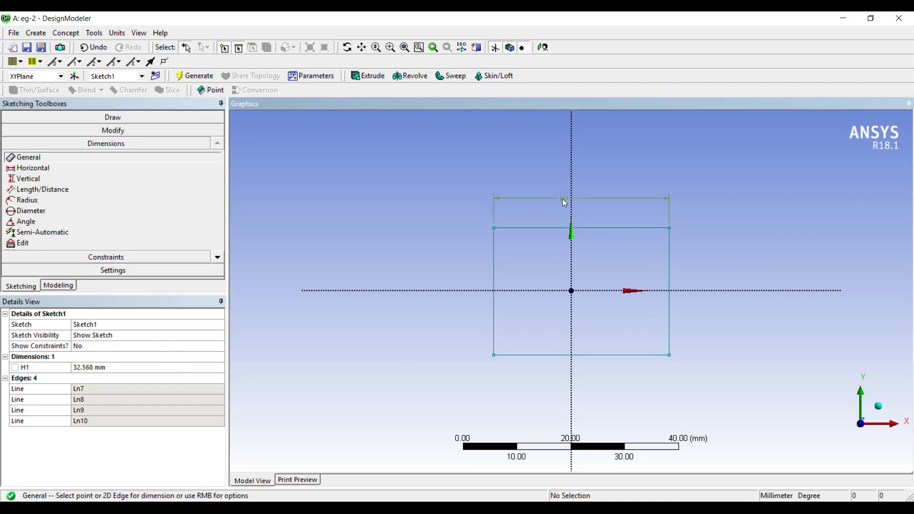
left_click(491, 289)
left_click(443, 287)
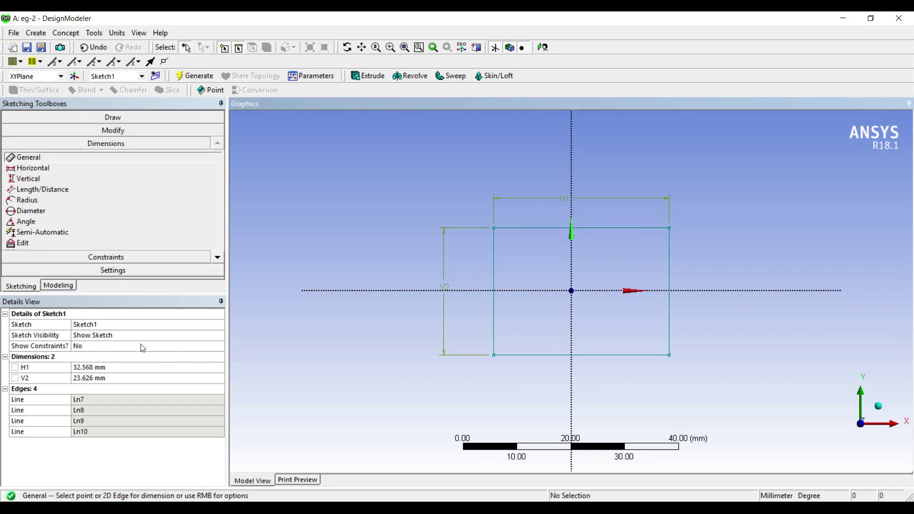
left_click(44, 367)
type("5")
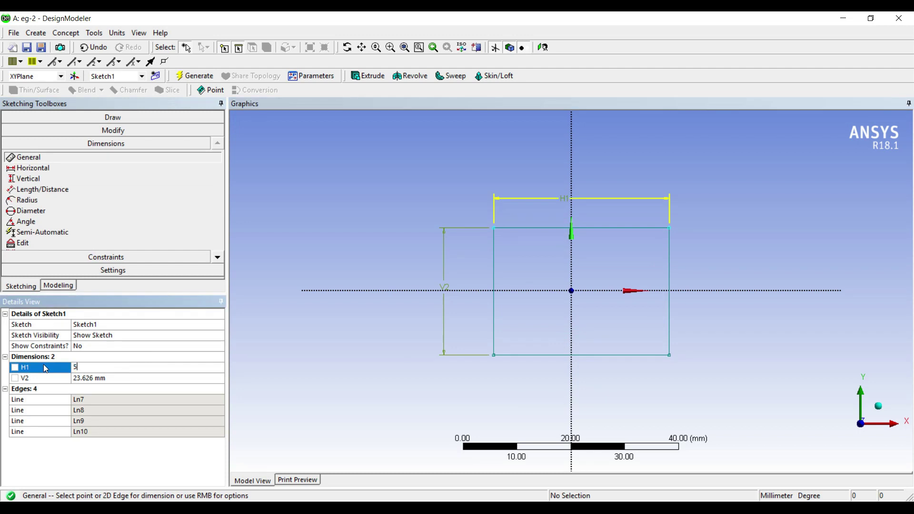
type("0")
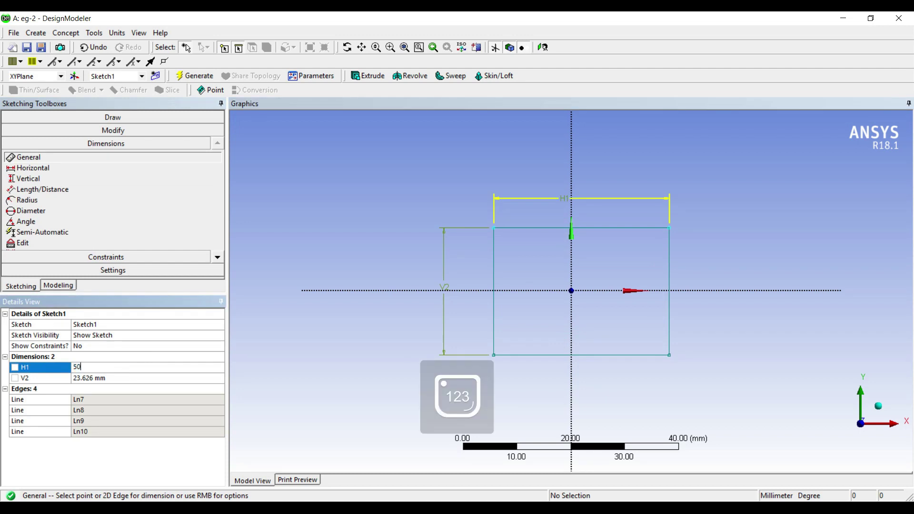
key("Return")
left_click(86, 380)
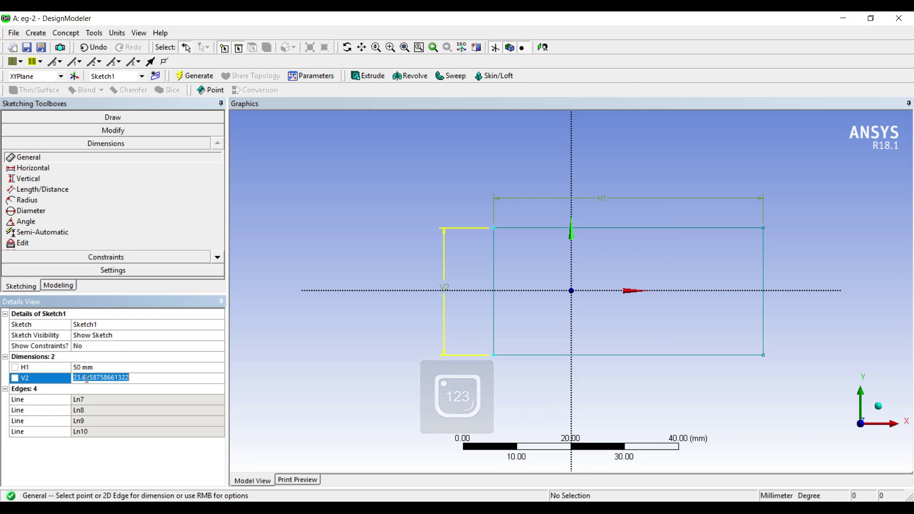
type("25")
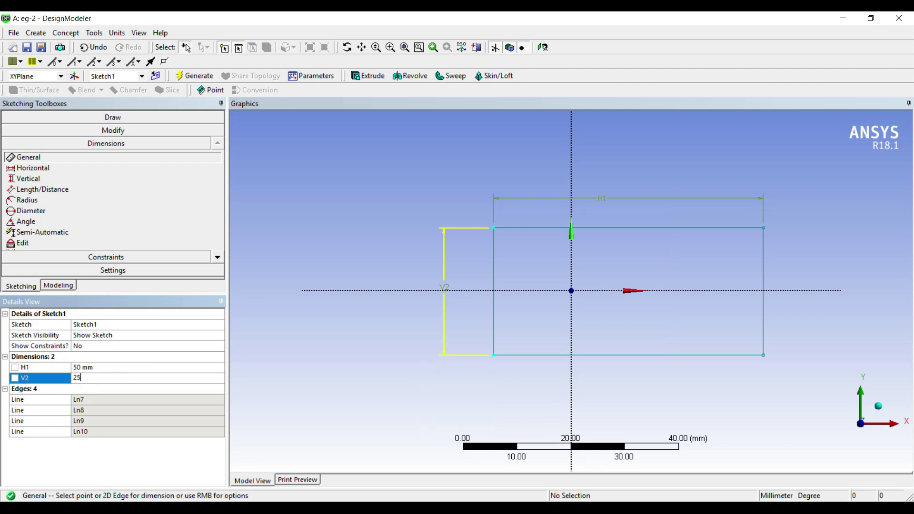
key("Return")
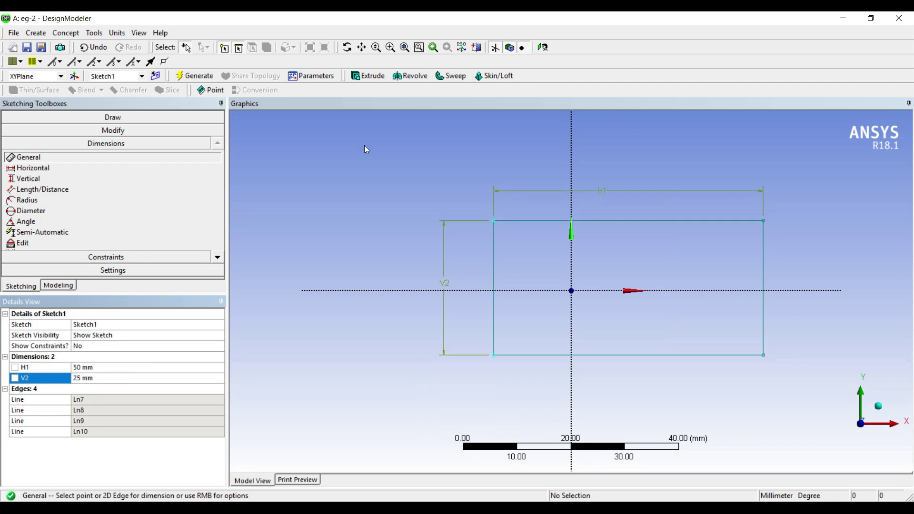
left_click(370, 80)
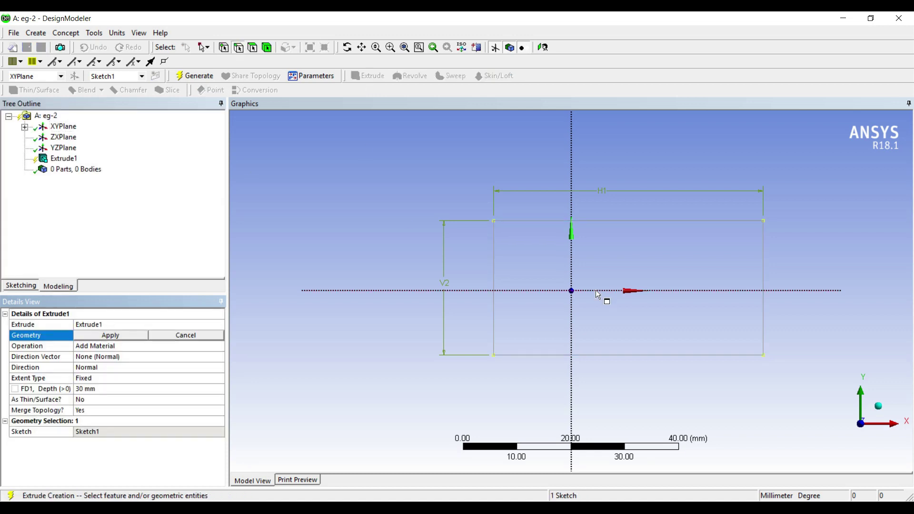
Extrude Sketch1 450 mm into a solid bar and close DesignModeler.
middle_click_drag(604, 300, 535, 300)
left_click(110, 335)
left_click(107, 389)
type("100")
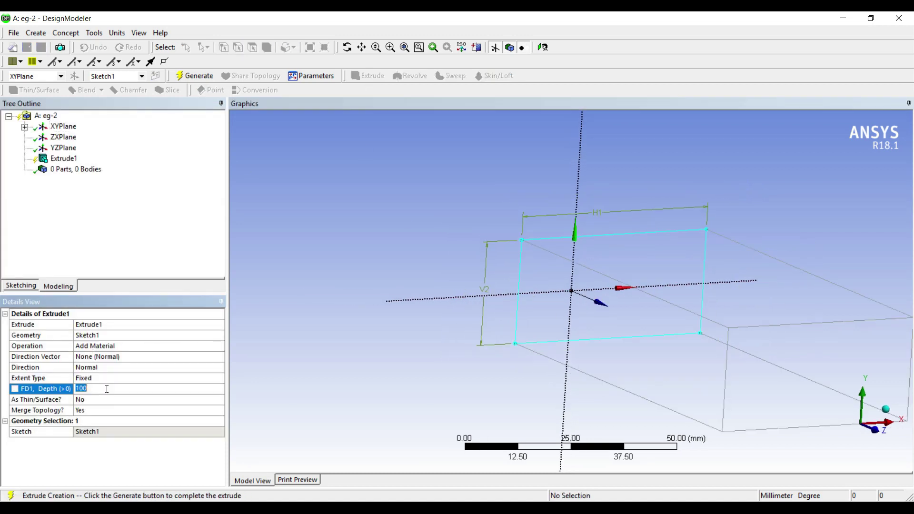
type("450")
key("Return")
left_click(200, 76)
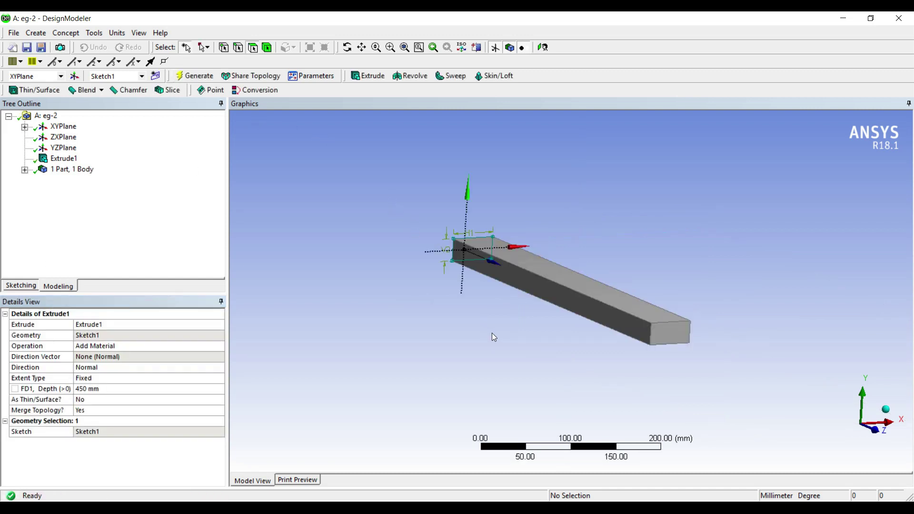
mouse_move(492, 337)
middle_mouse_down()
mouse_move(608, 302)
mouse_move(438, 359)
middle_mouse_up()
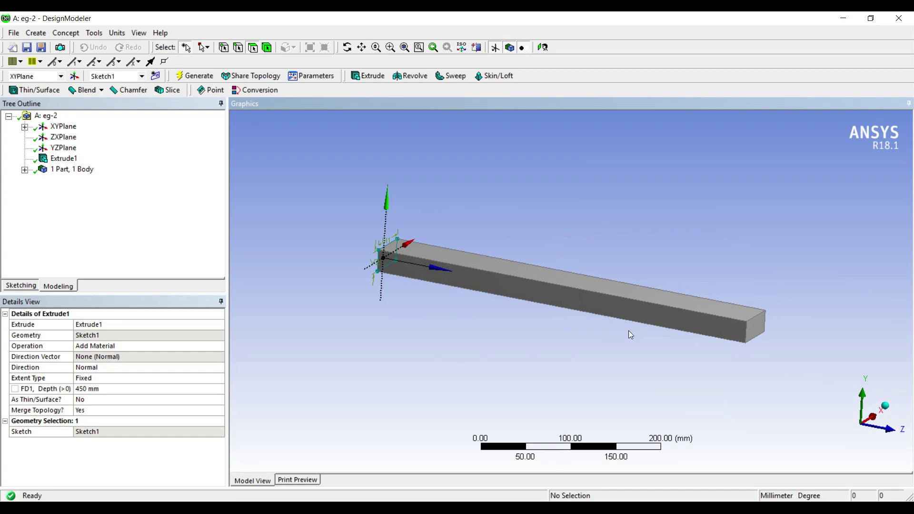
left_click(898, 18)
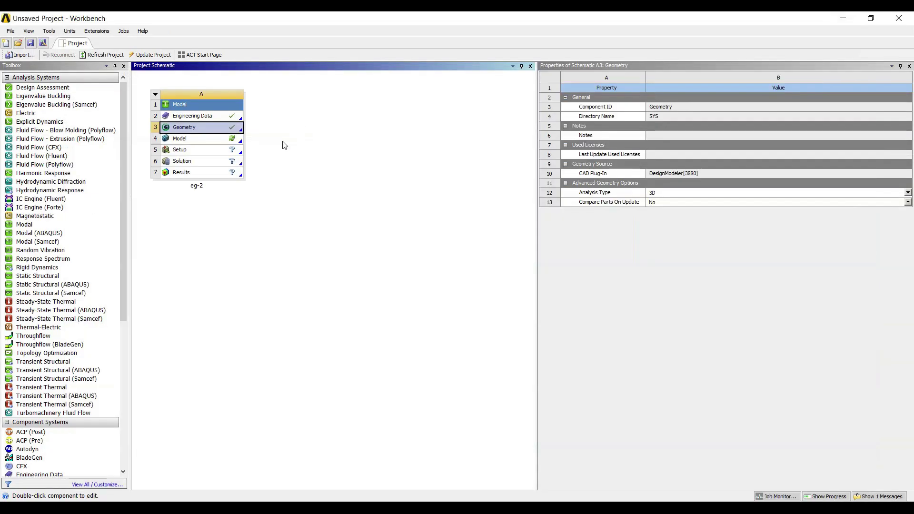
Launch Mechanical from the eg-2 Model cell.
double_click(201, 141)
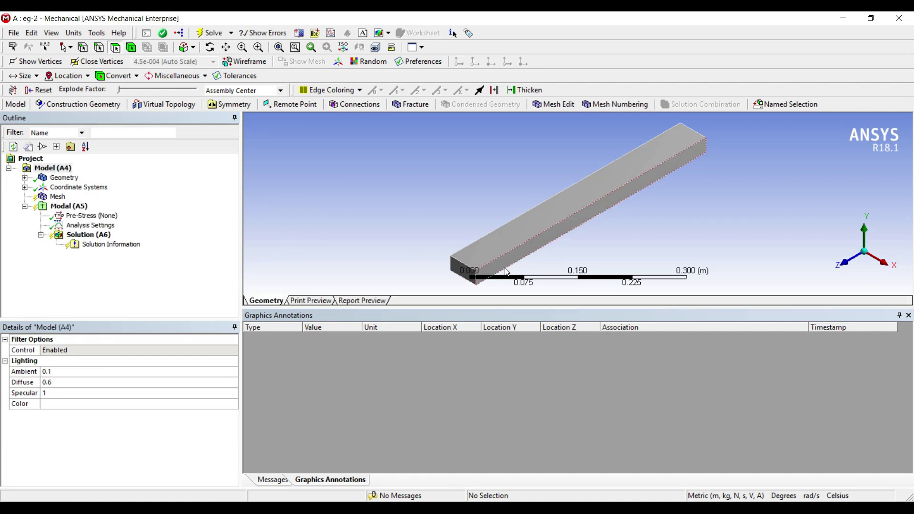
Inspect the beam by selecting its faces and body, orbiting, then clearing the selection.
left_click(509, 239)
left_click(462, 272)
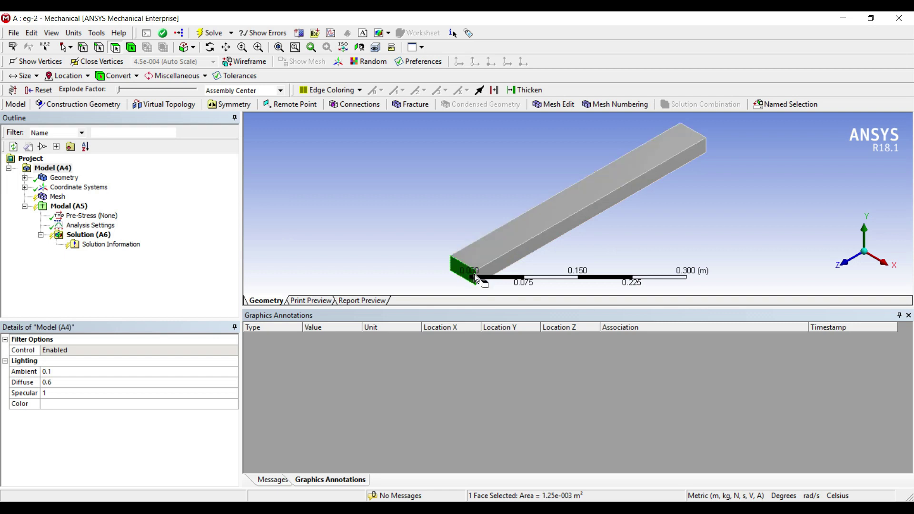
left_click(465, 287)
left_click(496, 255)
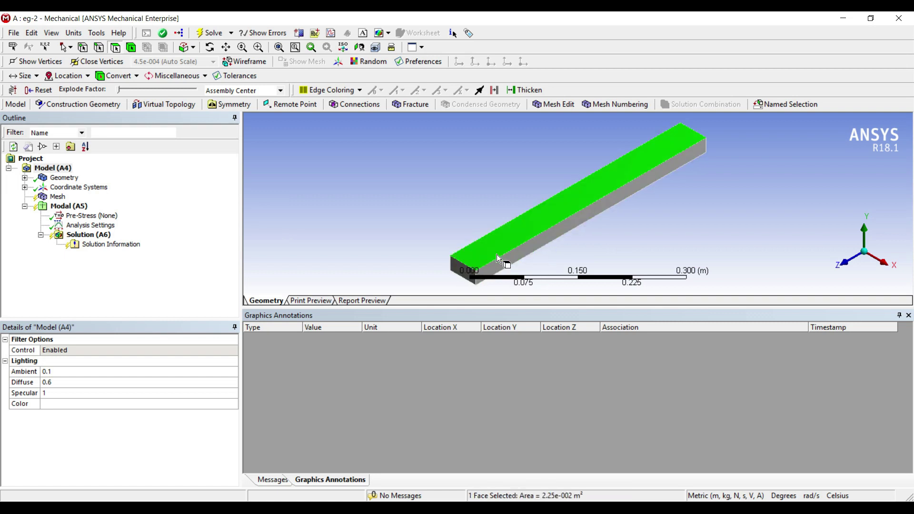
left_click(131, 47)
left_click(513, 237)
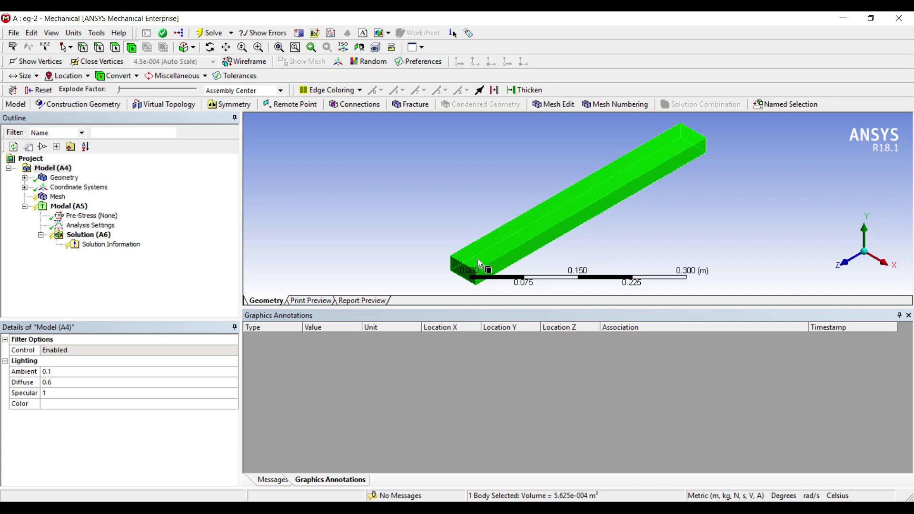
mouse_move(491, 240)
middle_mouse_down()
mouse_move(702, 224)
mouse_move(555, 237)
middle_mouse_up()
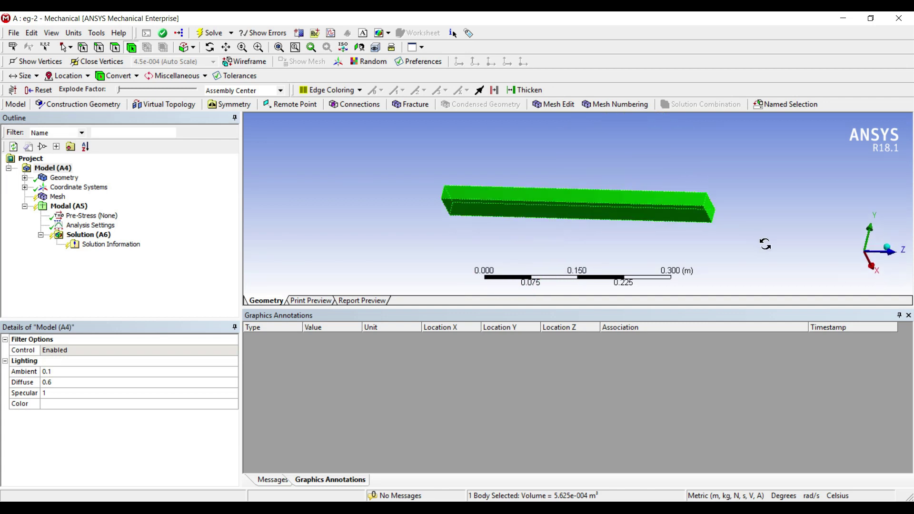
scroll(550, 232, "up", 2)
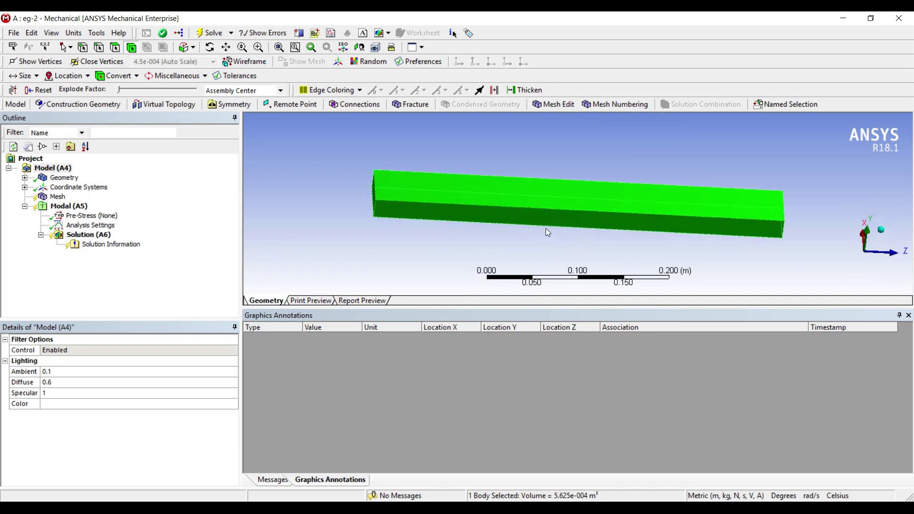
middle_click_drag(545, 228, 540, 198)
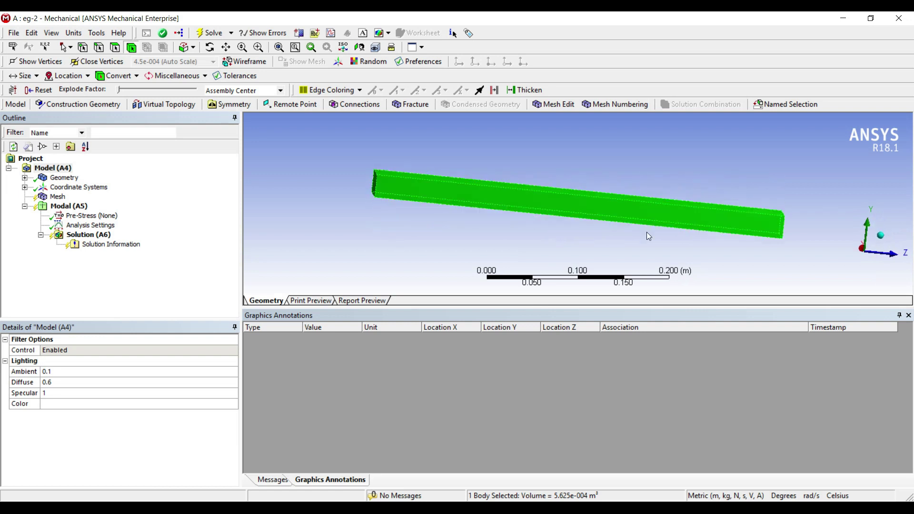
left_click(302, 230)
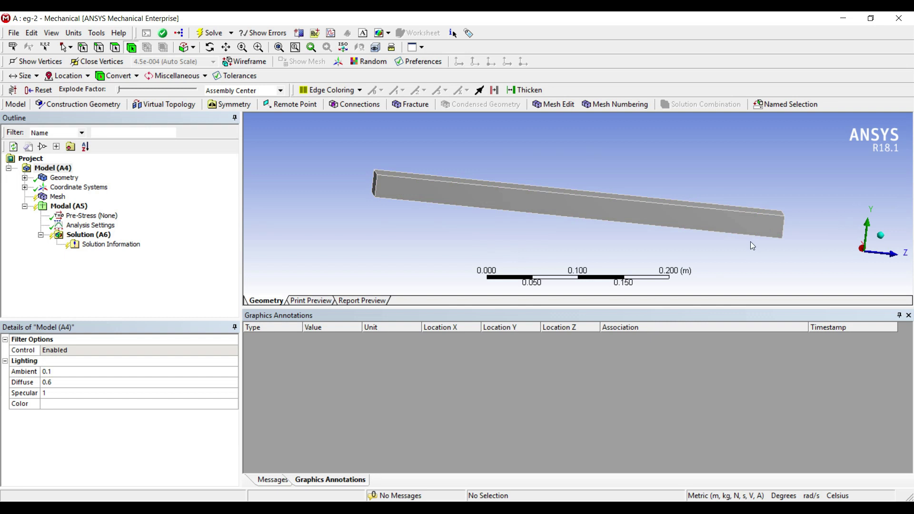
Set the mesh sizing Relevance Center to Fine.
left_click(57, 197)
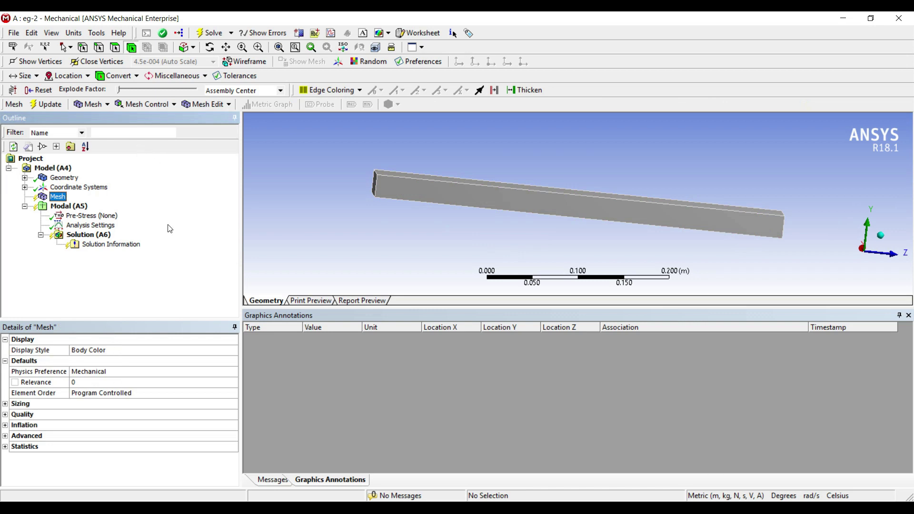
left_click(5, 403)
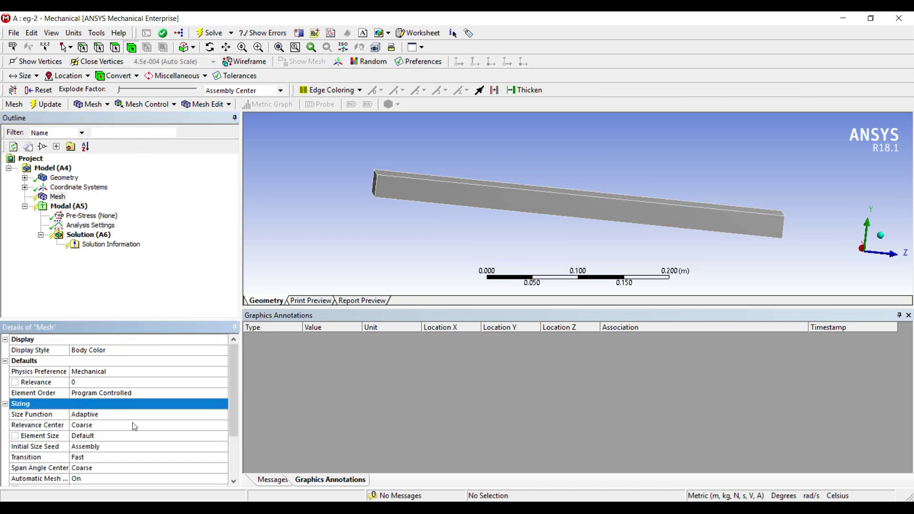
left_click(161, 427)
left_click(222, 425)
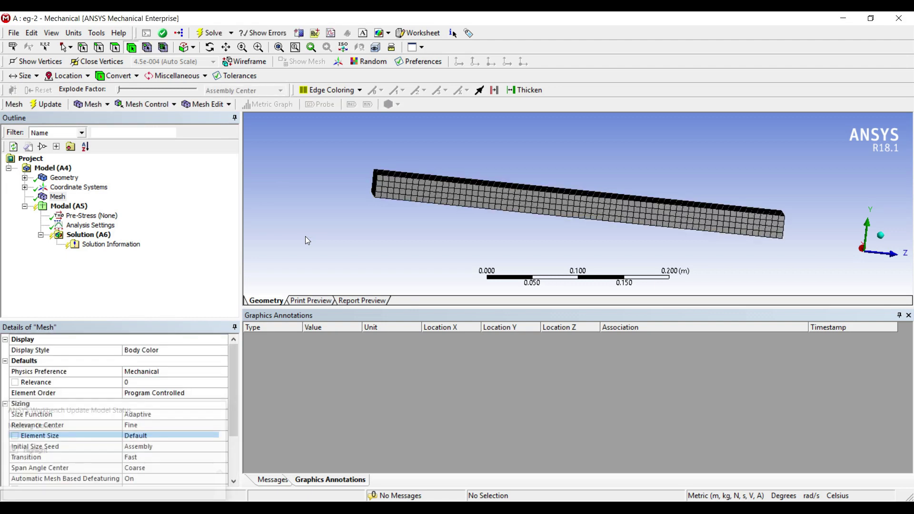
left_click(79, 207)
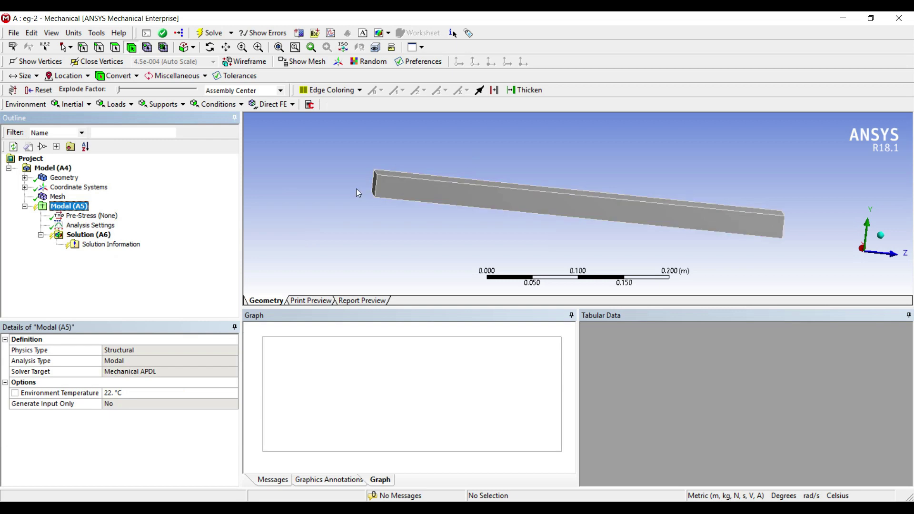
Add a Fixed Support on the beam's left end face.
middle_click_drag(356, 189, 453, 193)
left_click(389, 187)
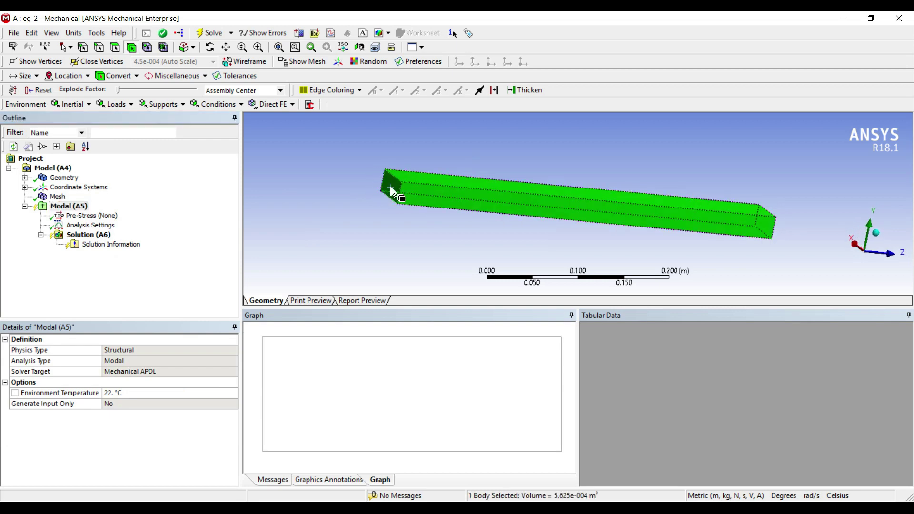
left_click(115, 48)
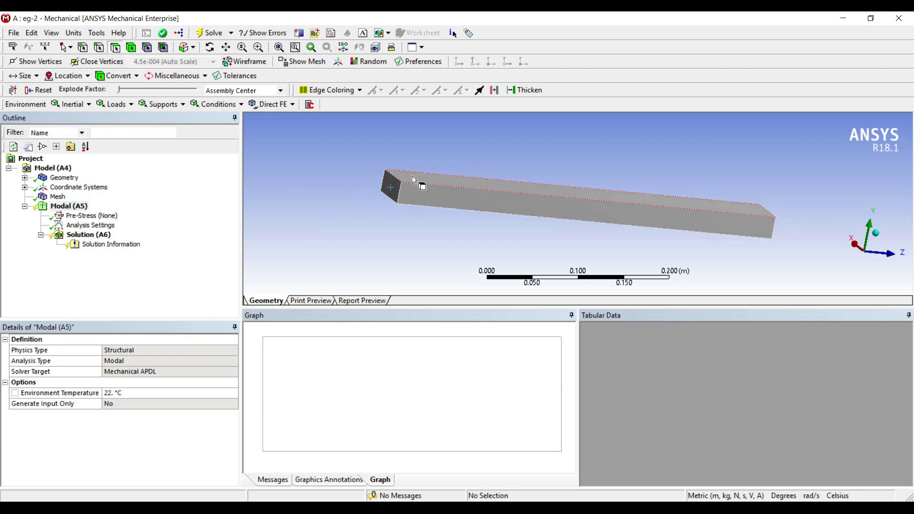
left_click(392, 183)
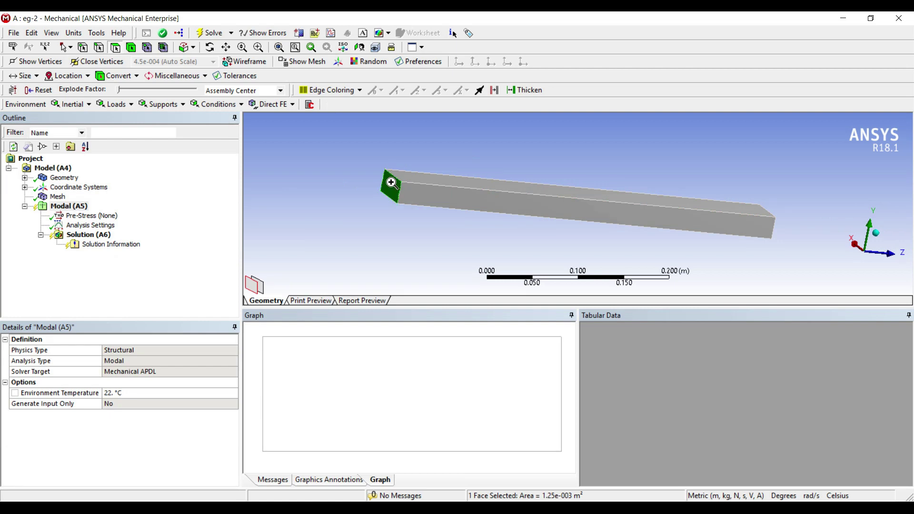
right_click(391, 182)
mouse_move(415, 190)
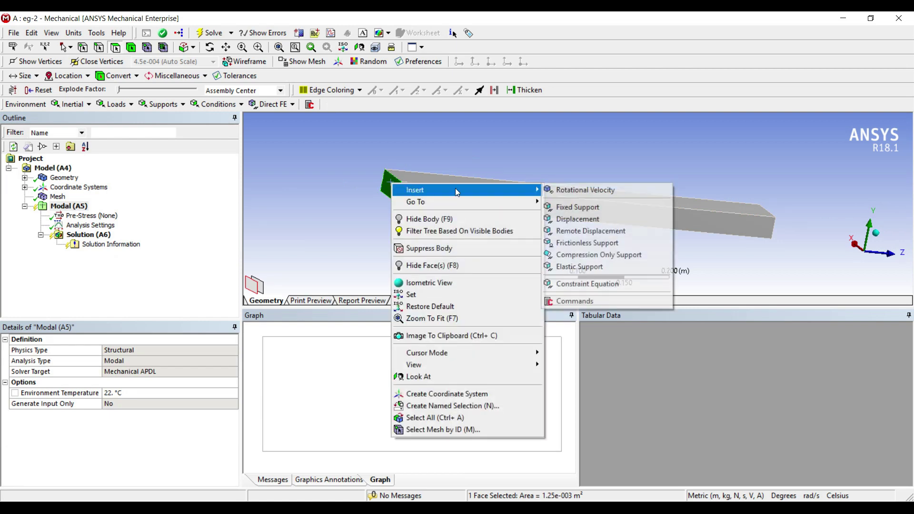
left_click(575, 208)
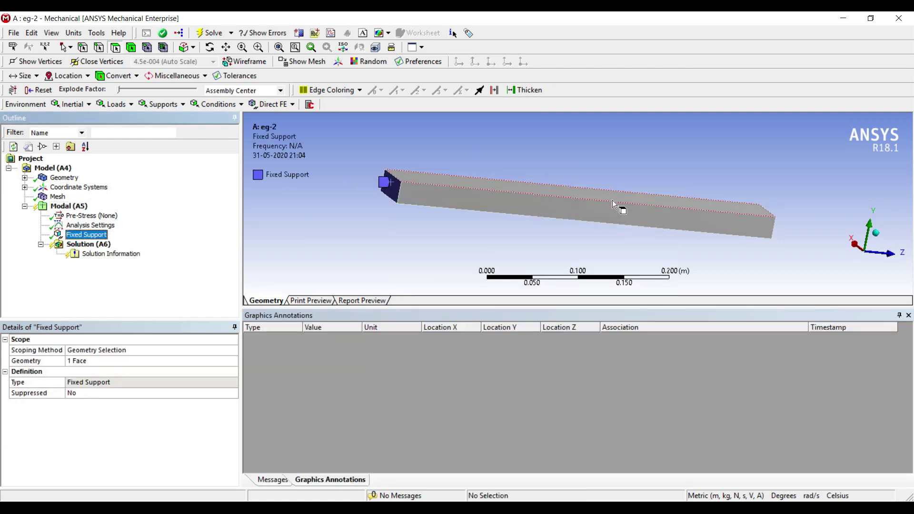
Add a second Fixed Support on the beam's right end face.
middle_click_drag(602, 209, 746, 200)
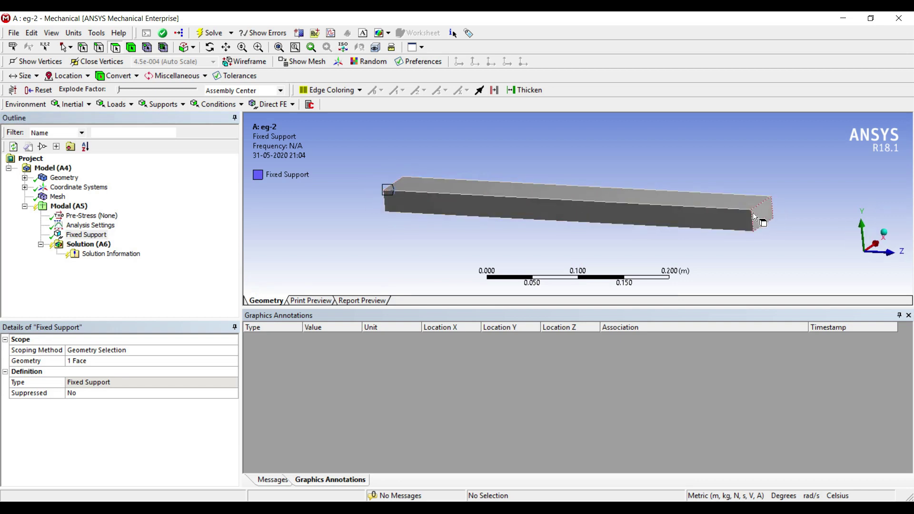
left_click(758, 216)
right_click(757, 216)
mouse_move(783, 224)
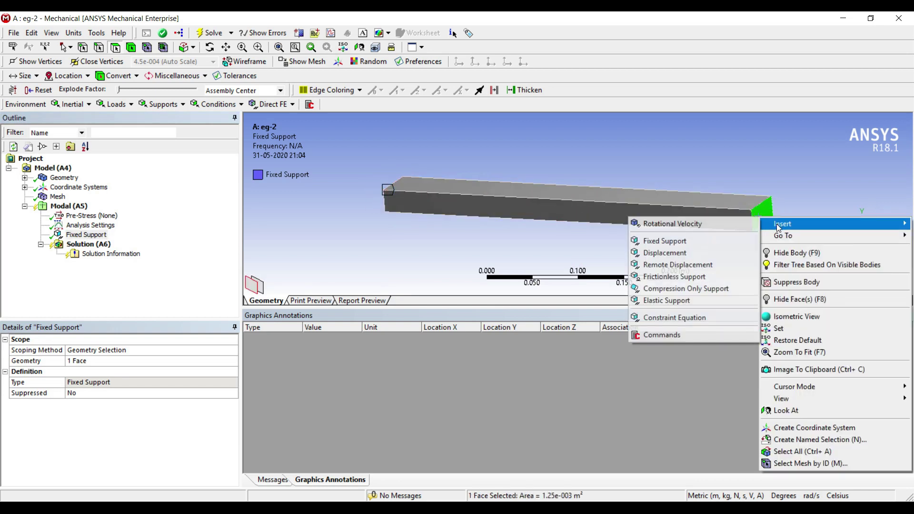
left_click(647, 241)
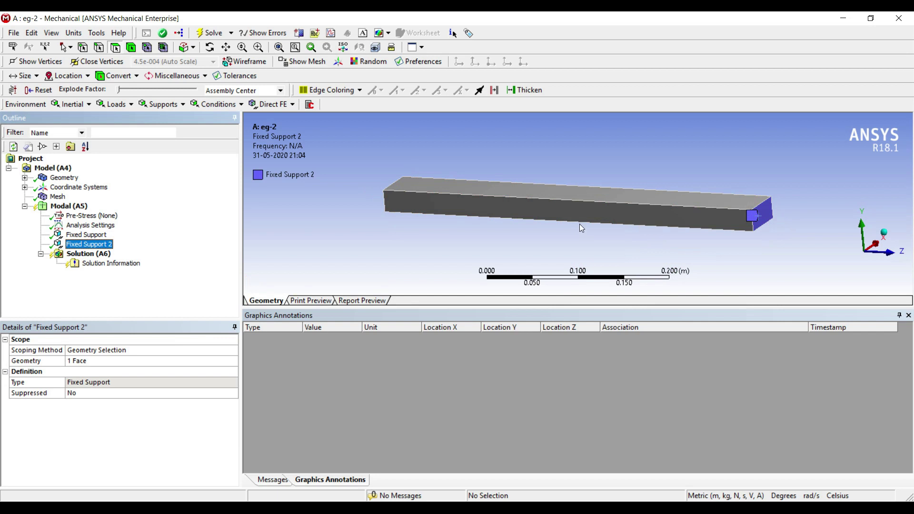
mouse_move(579, 223)
middle_mouse_down()
mouse_move(620, 207)
mouse_move(593, 223)
middle_mouse_up()
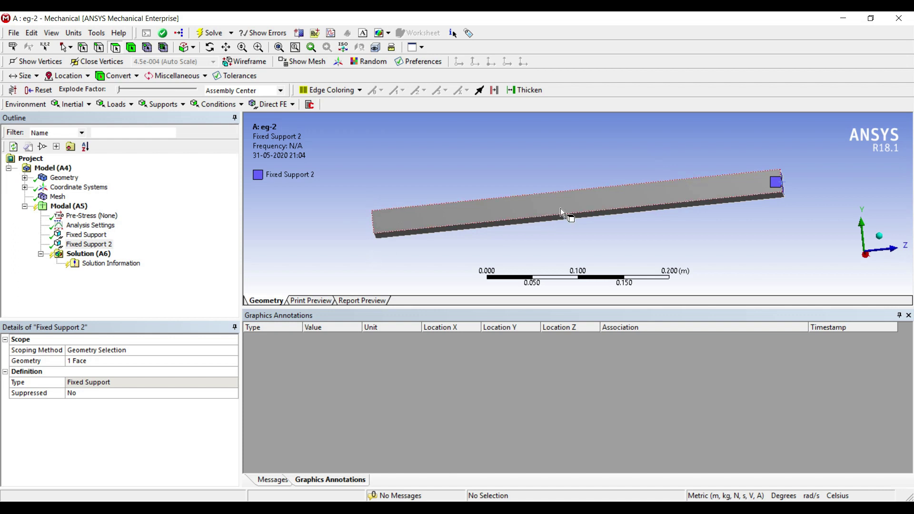
middle_click_drag(560, 208, 582, 211)
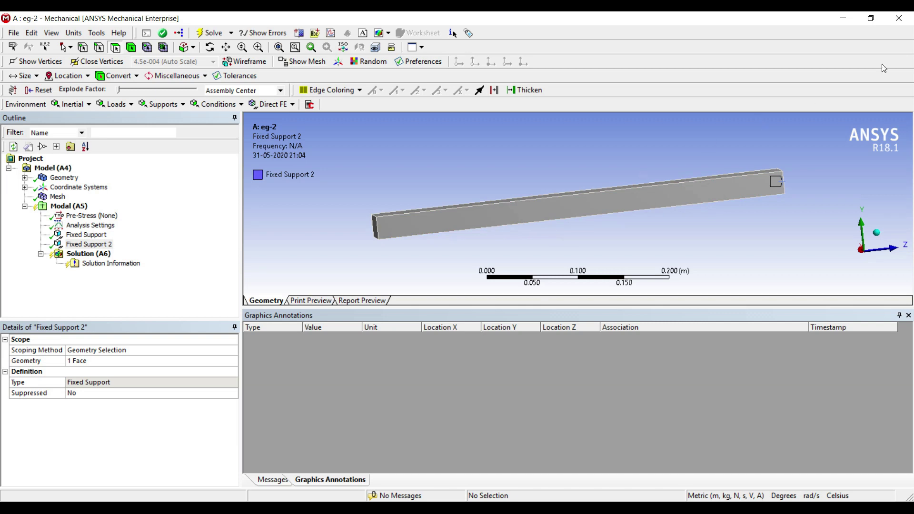
Minimise Mechanical to reveal the eg-2 project schematic.
left_click(843, 18)
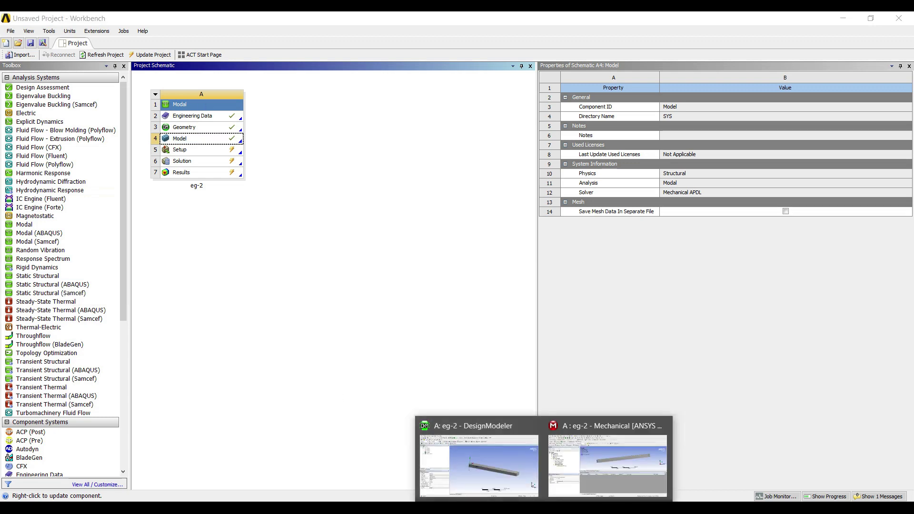
Restore the Mechanical window and select the Solution branch.
left_click(607, 465)
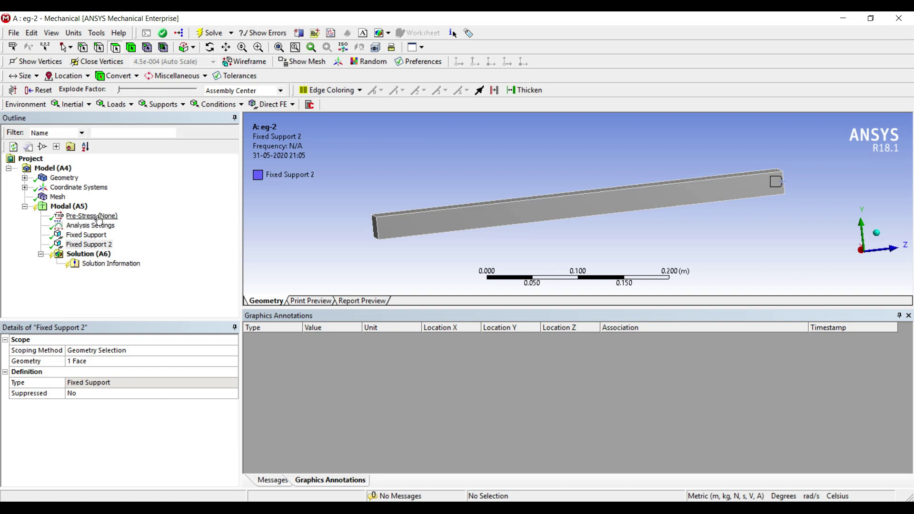
left_click(97, 258)
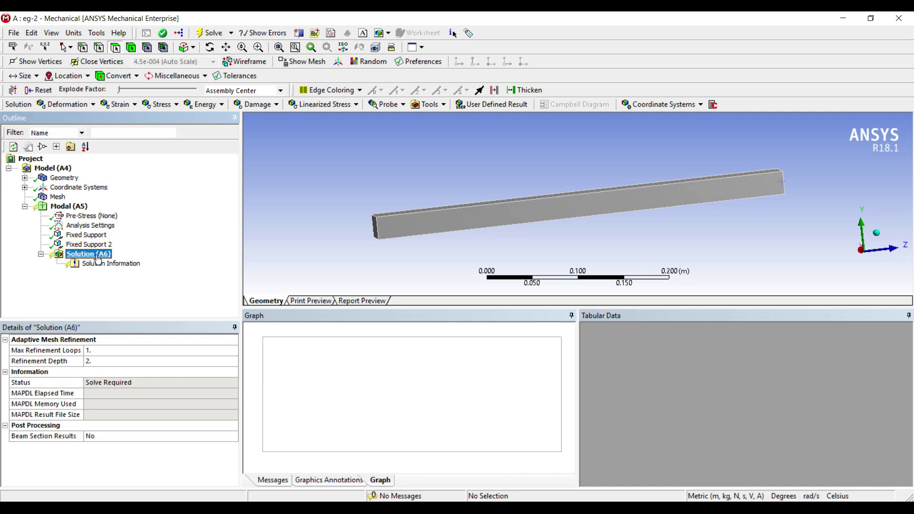
Insert a Total Deformation result under Solution (A6), solve, and view the first mode result.
right_click(98, 259)
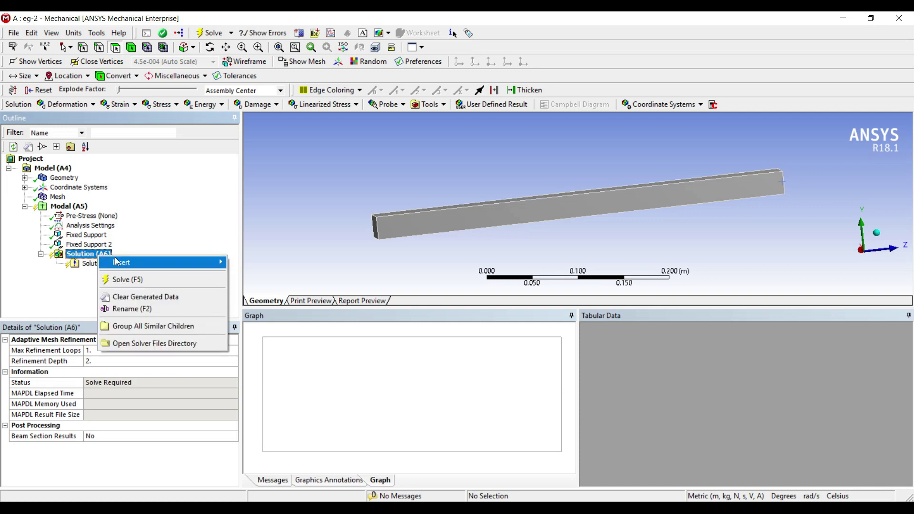
mouse_move(260, 263)
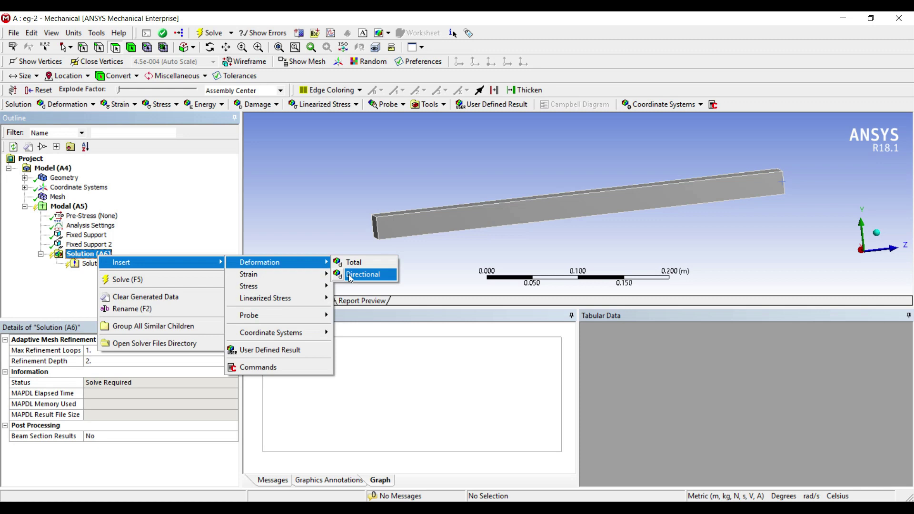
left_click(353, 263)
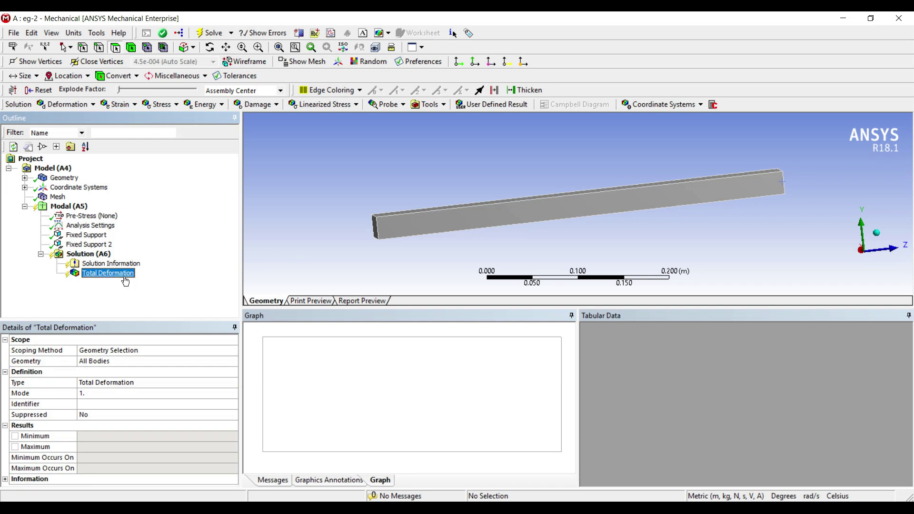
left_click(89, 253)
left_click(209, 32)
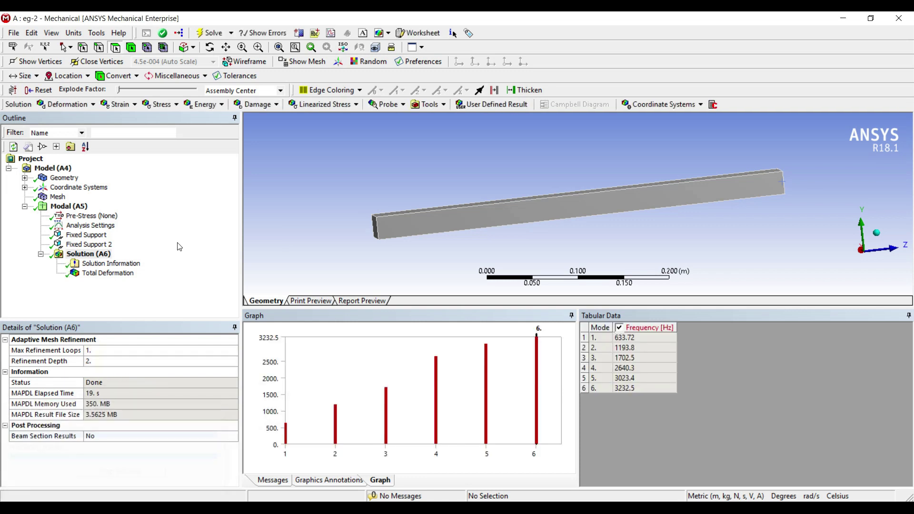
left_click(112, 274)
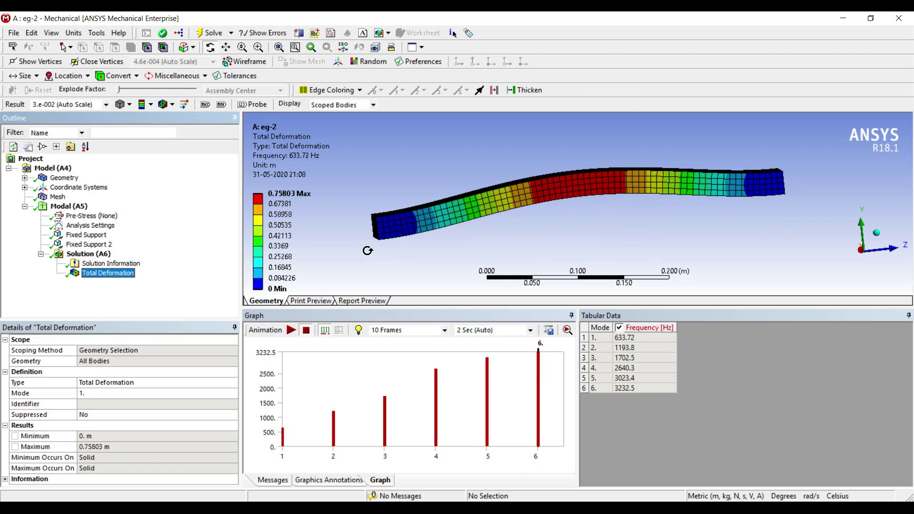
left_click(290, 331)
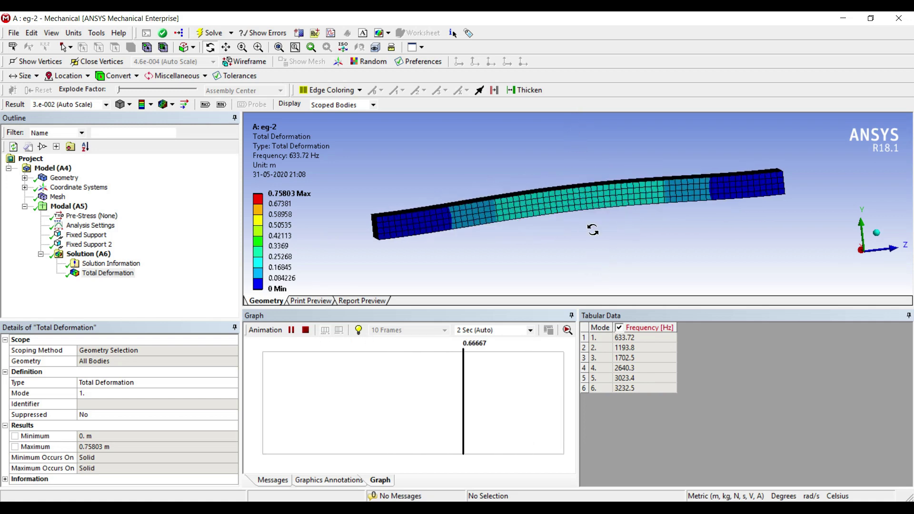
left_click(291, 331)
left_click(107, 274)
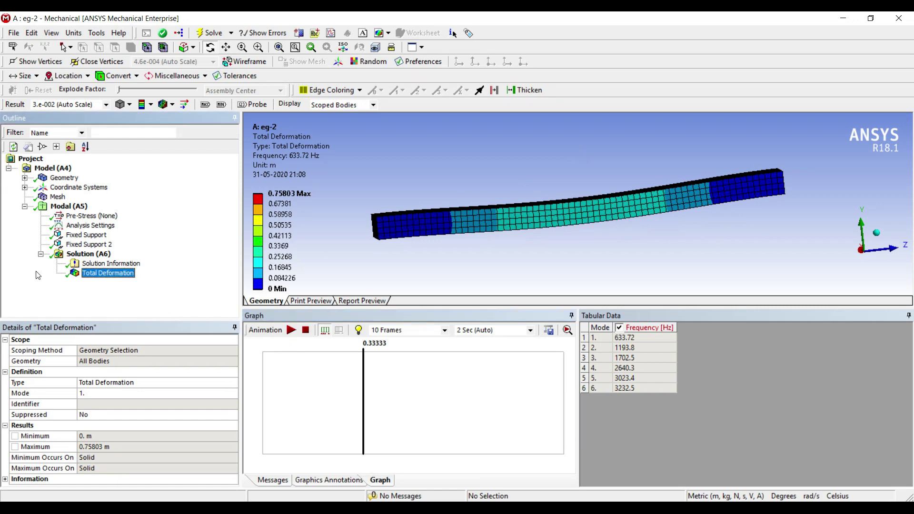
key("Left")
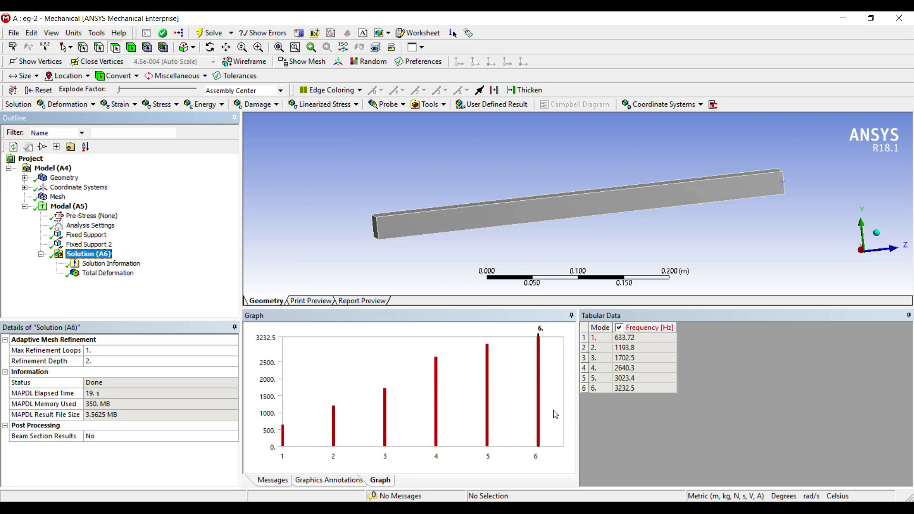
Set Total Deformation to mode 6, re-solve, and preview its animation.
left_click(107, 274)
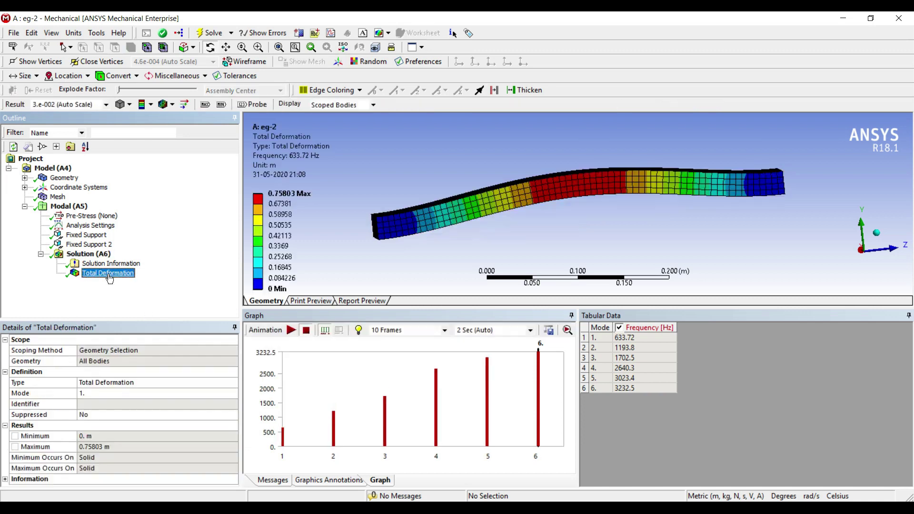
left_click(88, 395)
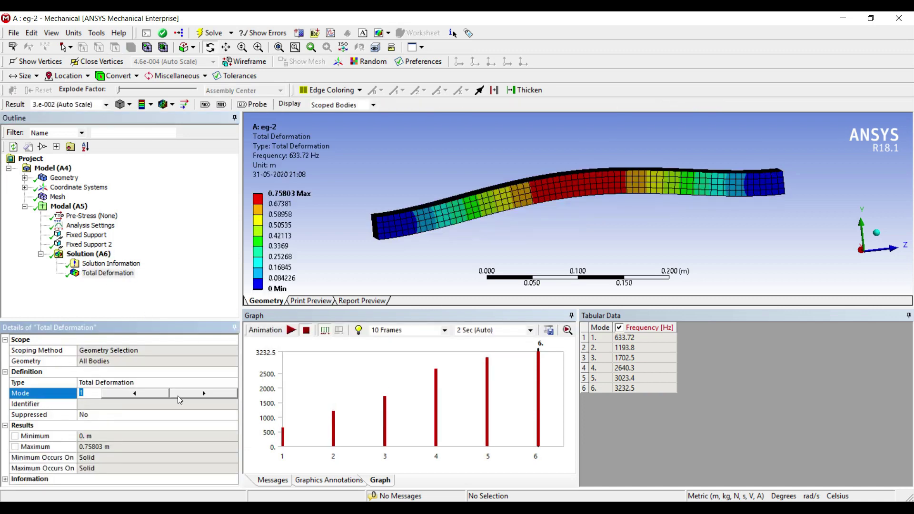
type("6")
key("Return")
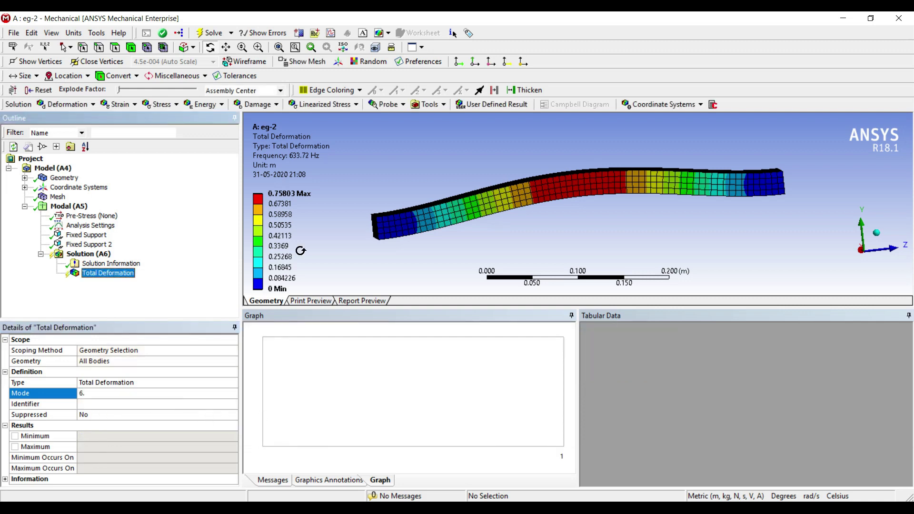
left_click(209, 32)
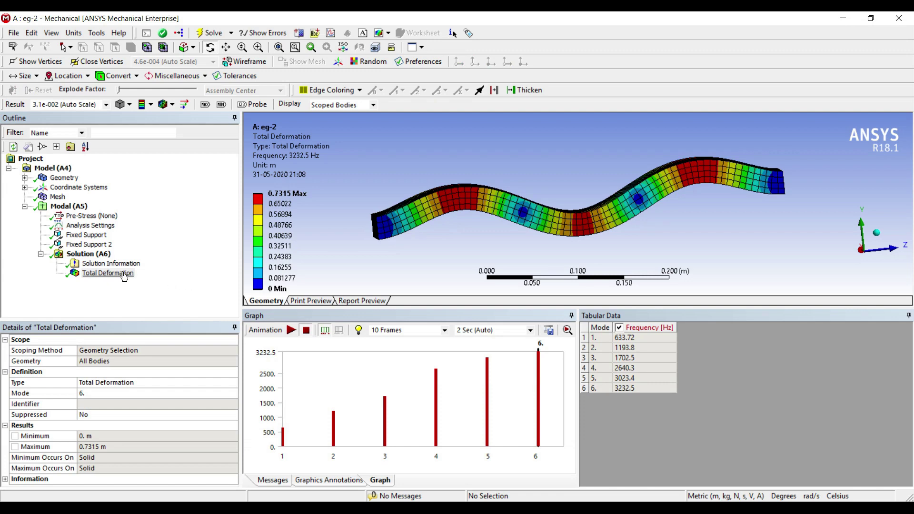
left_click(108, 273)
left_click(291, 330)
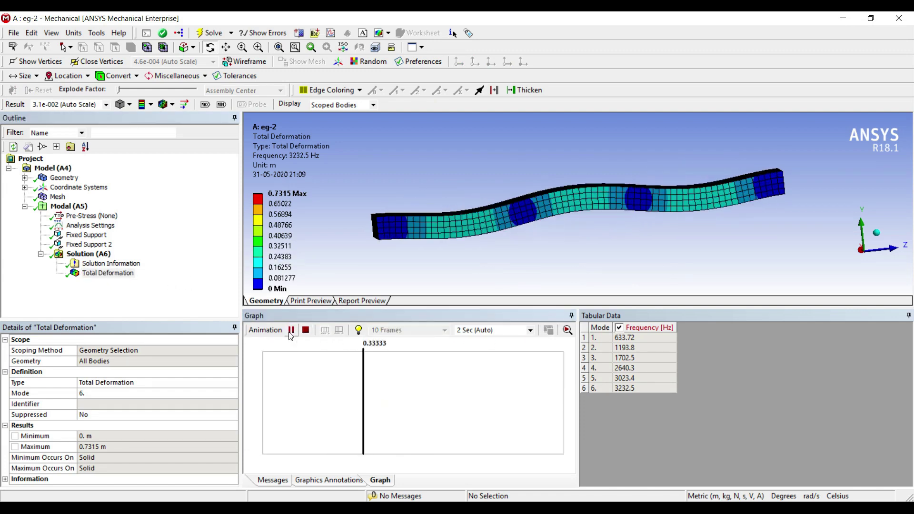
left_click(291, 329)
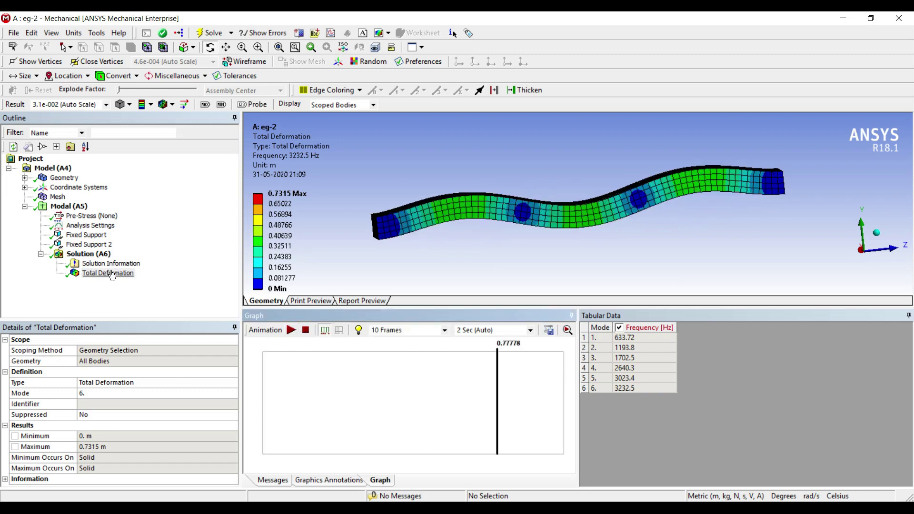
Change the result to mode 1, re-solve, and preview the 633.72 Hz mode shape animation.
left_click(105, 393)
left_click(135, 393)
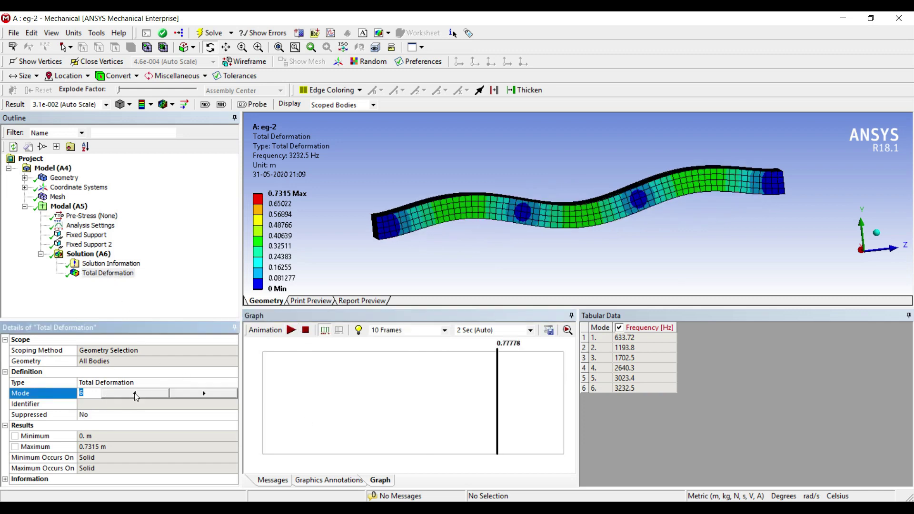
type("1")
left_click(89, 253)
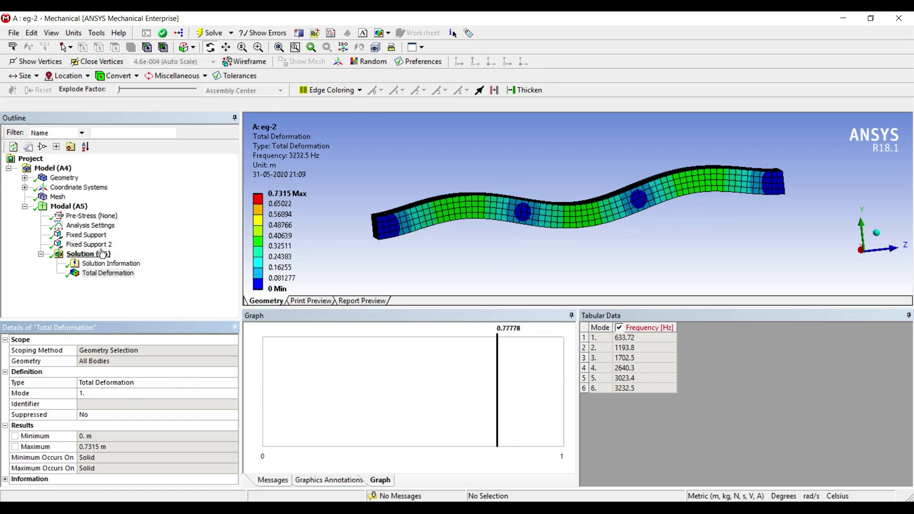
left_click(209, 32)
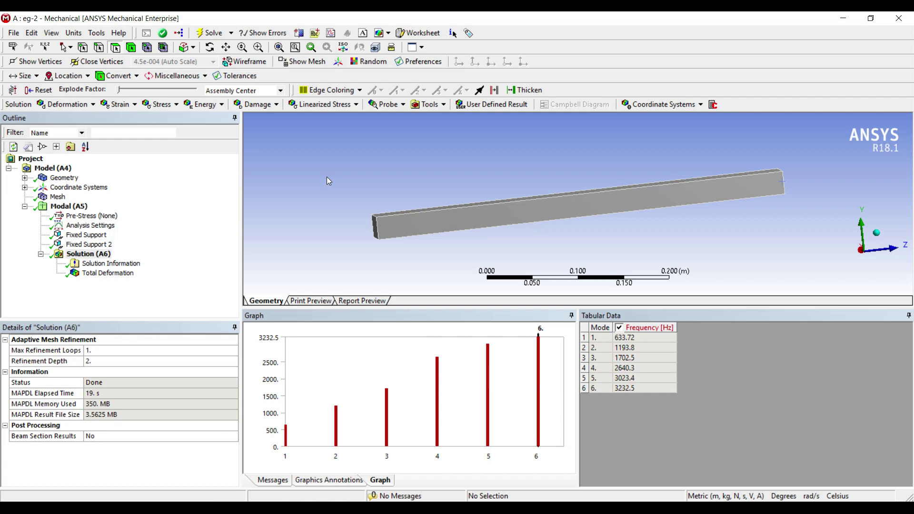
left_click(123, 276)
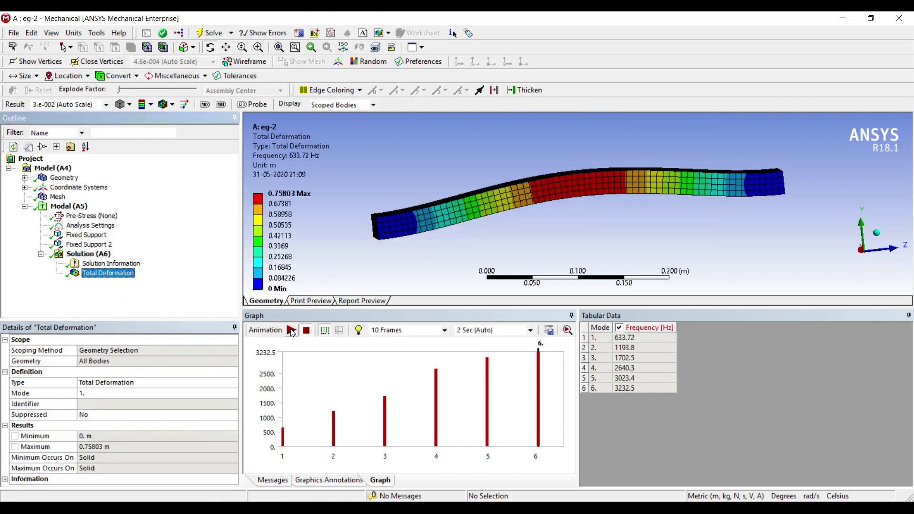
left_click(291, 330)
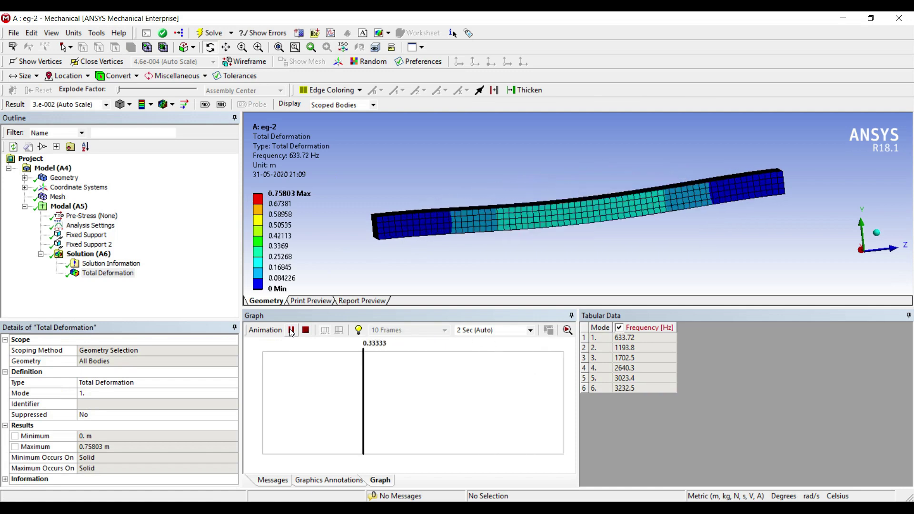
left_click(291, 330)
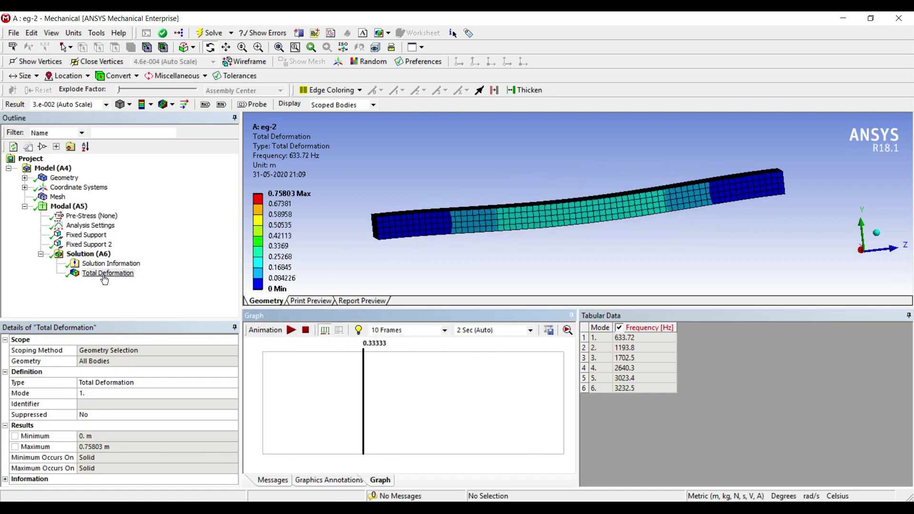
Select all six frequency bars, create mode shape results for each, and solve them.
left_click(88, 253)
left_click(554, 409)
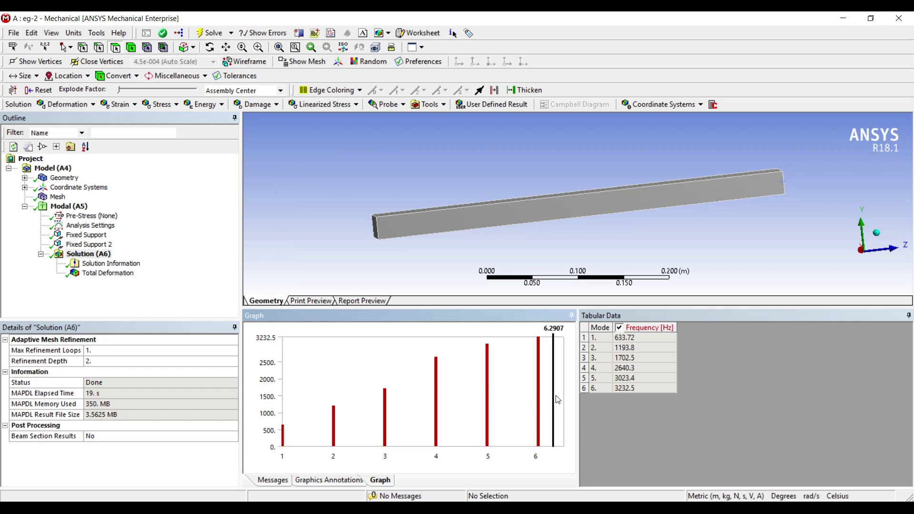
right_click(557, 398)
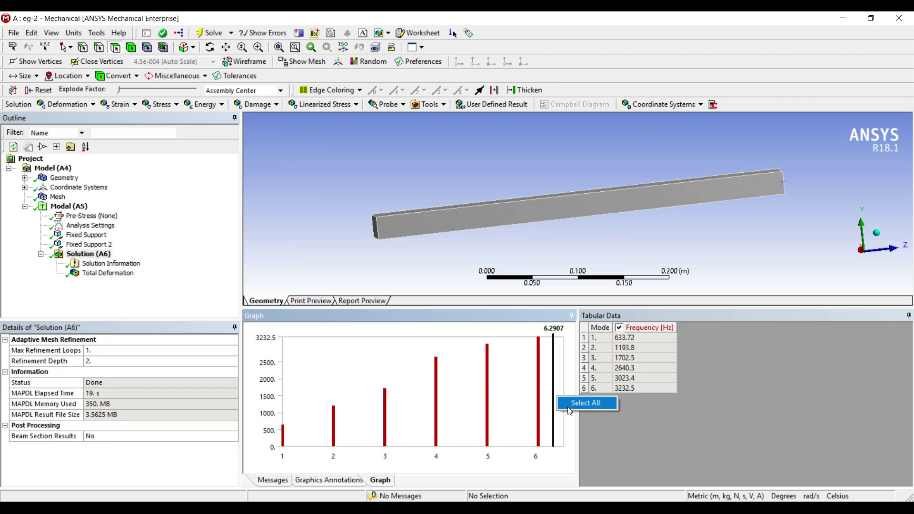
left_click(571, 404)
right_click(557, 404)
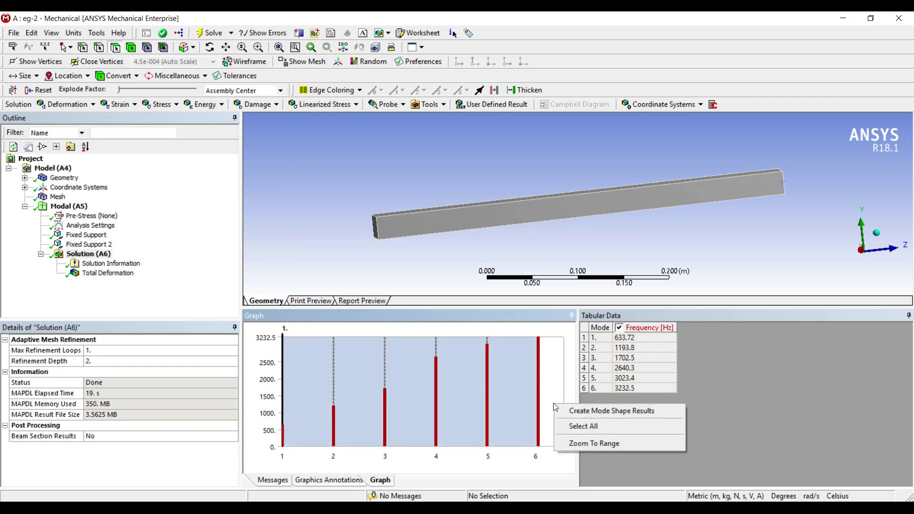
left_click(571, 410)
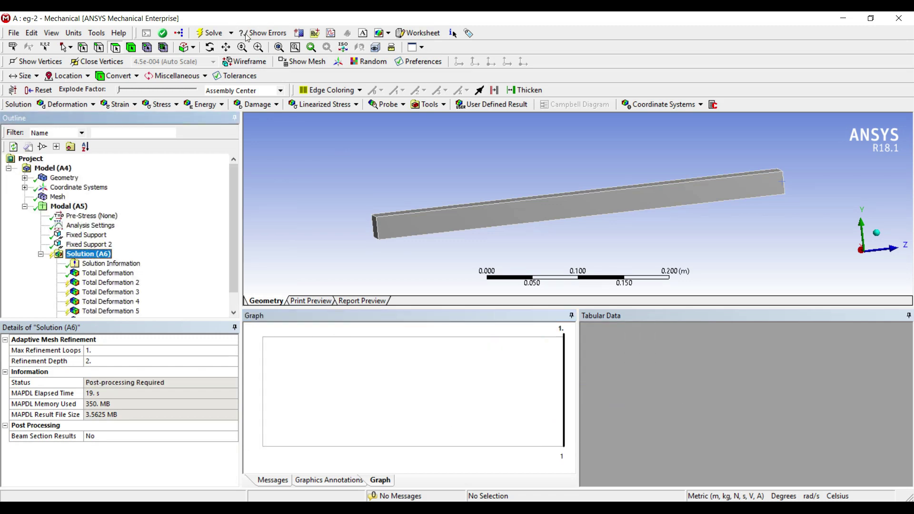
left_click(212, 36)
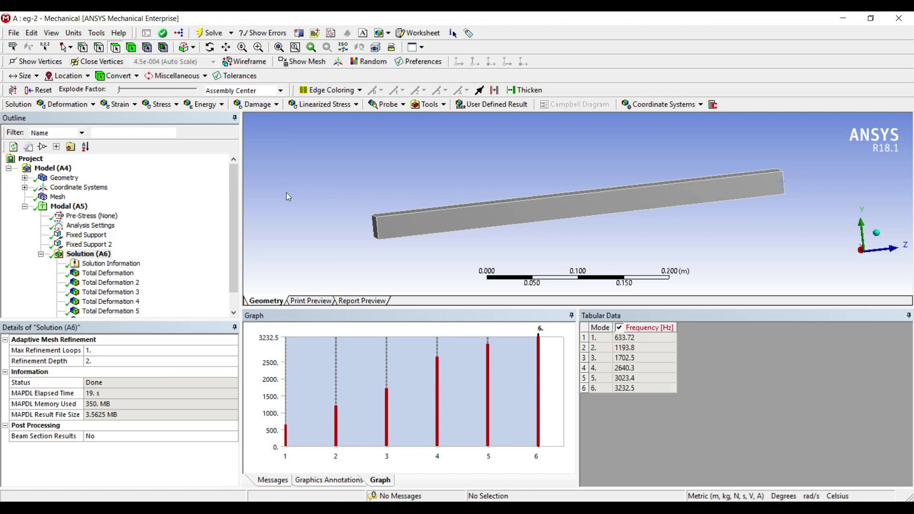
scroll(107, 264, "down", 1)
left_click(108, 254)
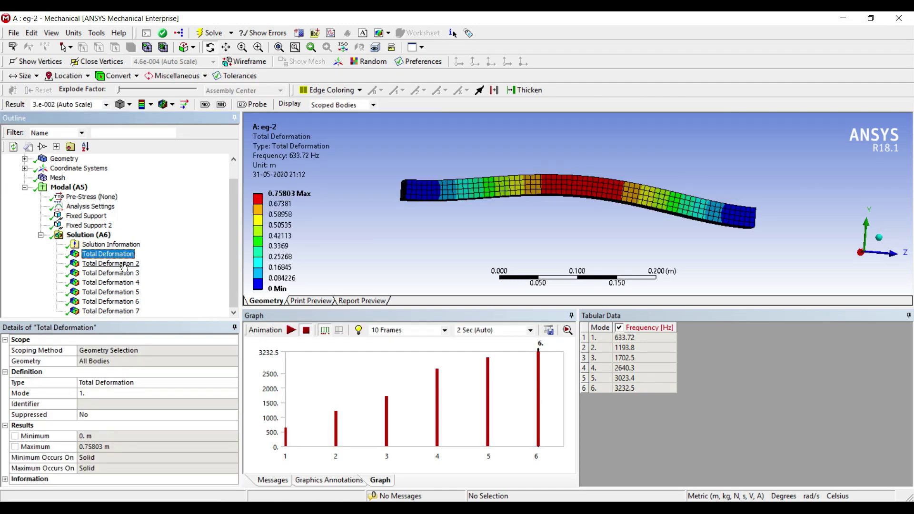
Animate the mode 1 and mode 2 shapes in Total Deformation 2 and 3.
left_click(114, 263)
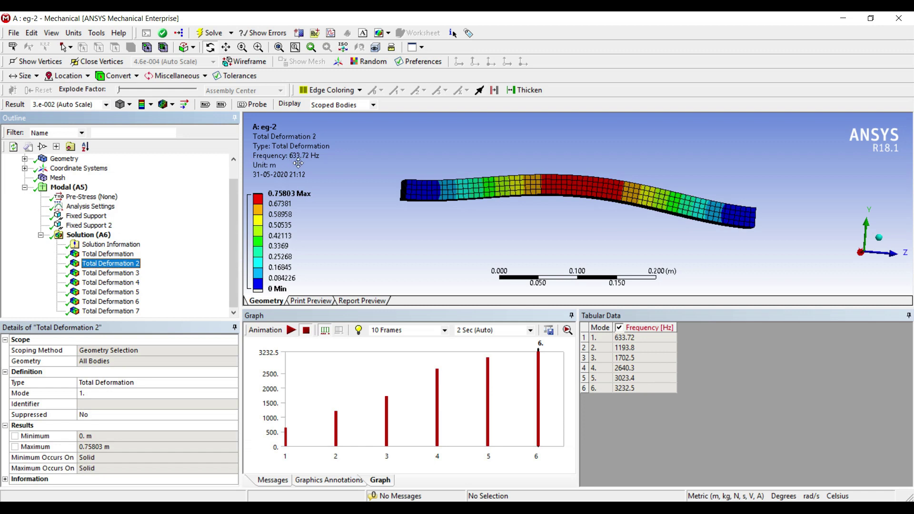
left_click(108, 273)
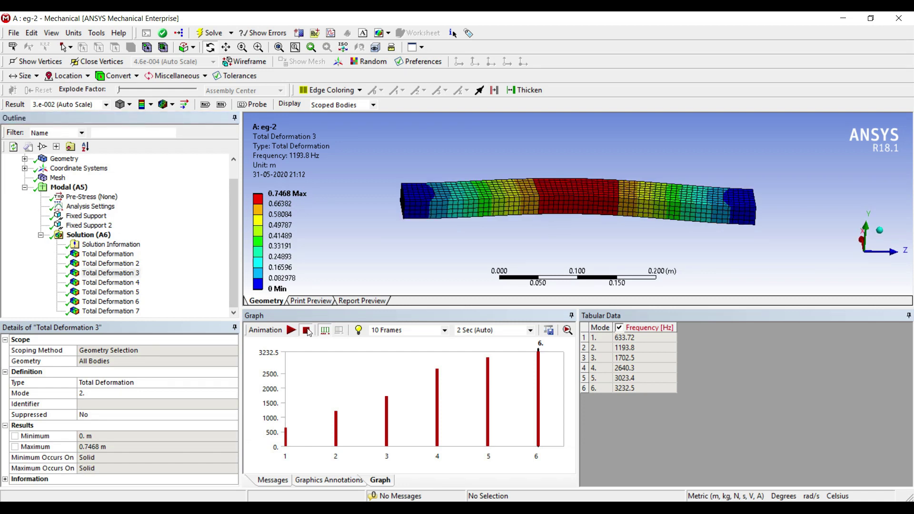
left_click(290, 330)
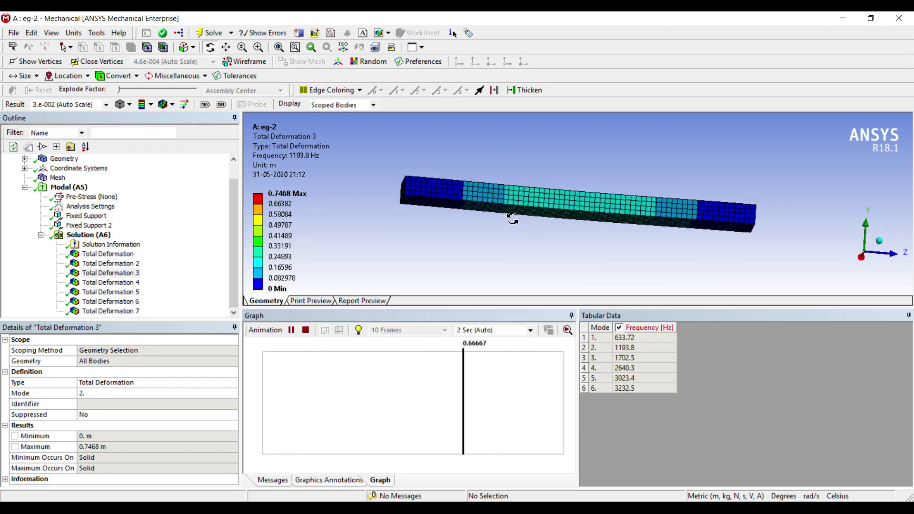
left_click(291, 330)
key("Up")
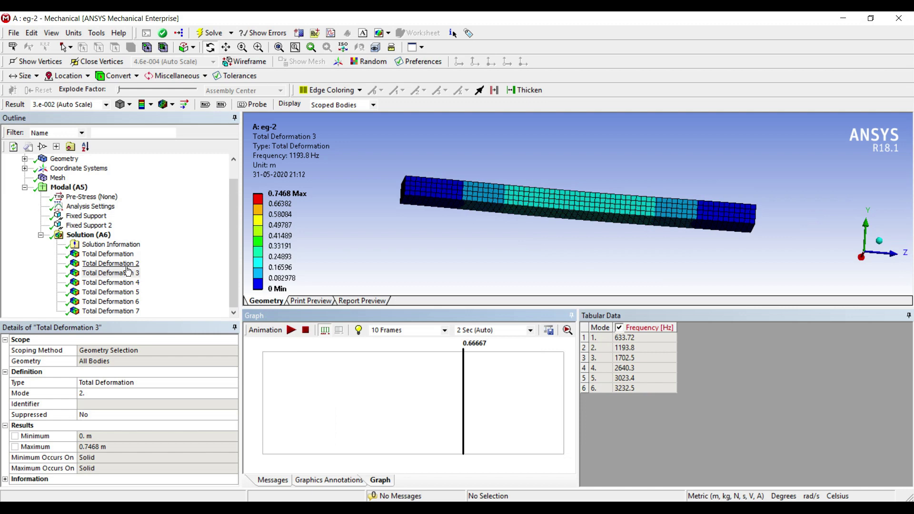
left_click(291, 330)
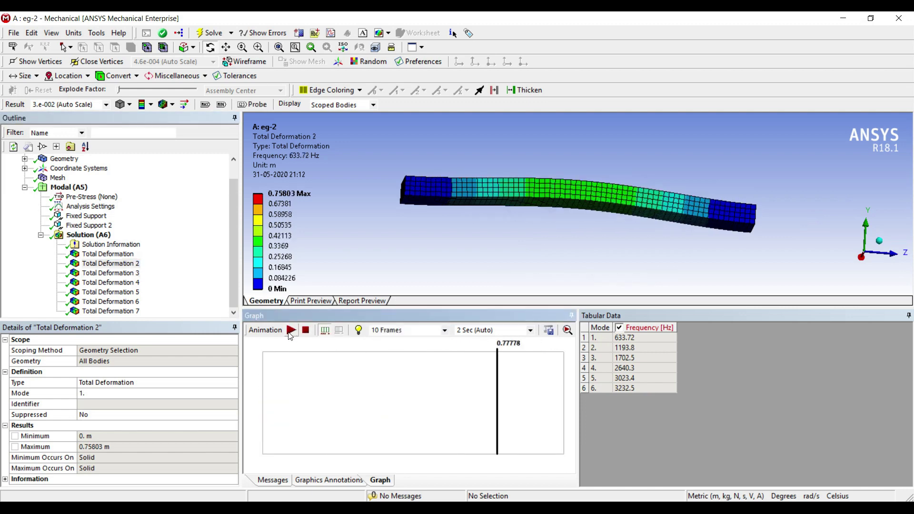
left_click(109, 273)
left_click(290, 330)
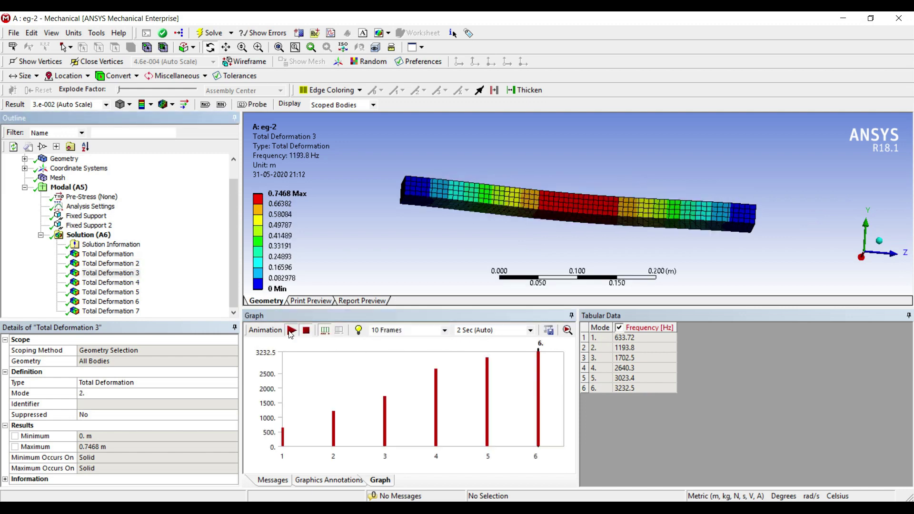
left_click(291, 330)
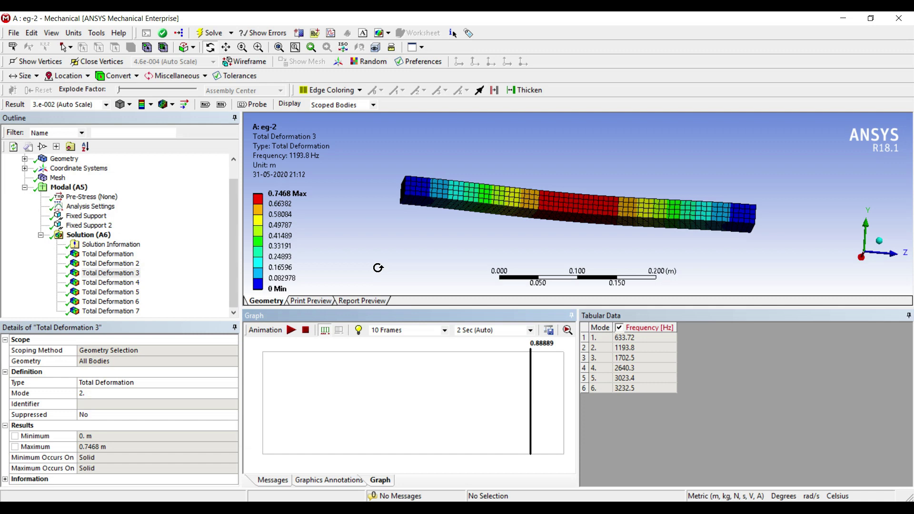
Show and animate the mode 3 shape in Total Deformation 4, then stop it.
left_click(110, 282)
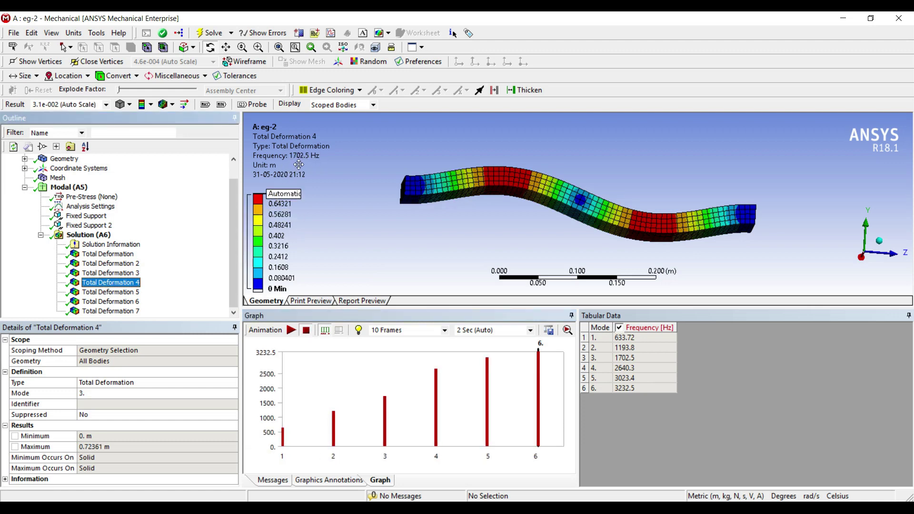
left_click(290, 330)
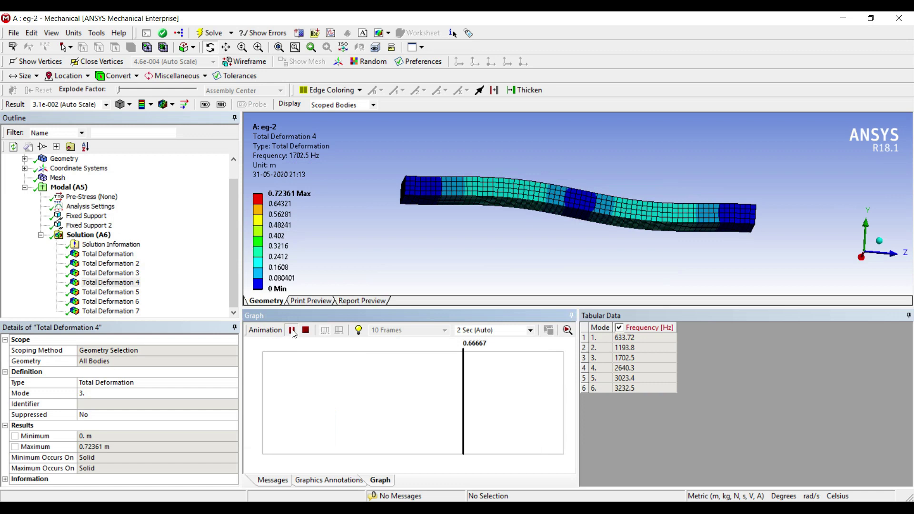
left_click(291, 331)
Animate the mode 4 and mode 5 shapes, orbiting the beam to view its top face.
left_click(136, 292)
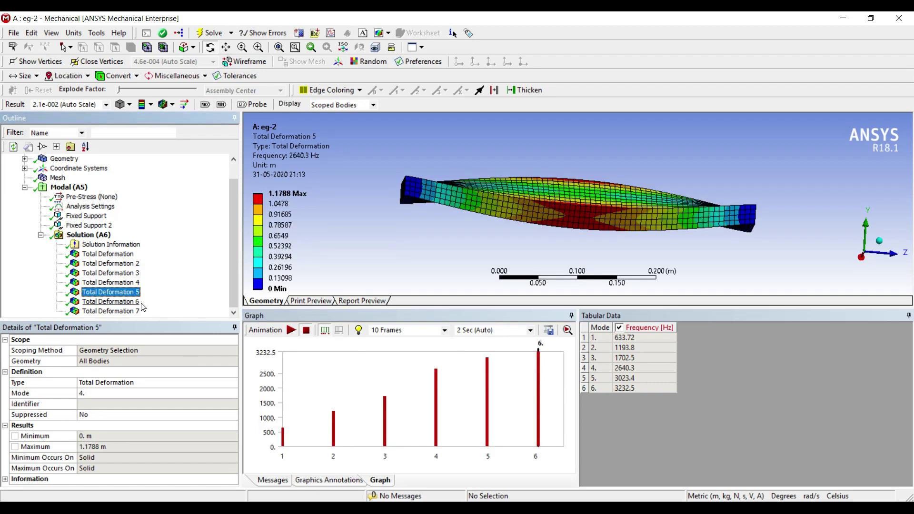
left_click(291, 332)
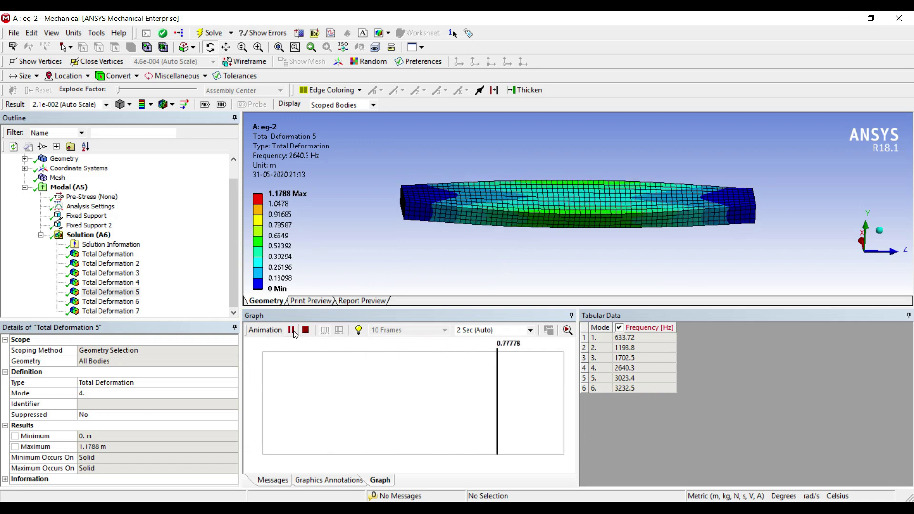
left_click(120, 302)
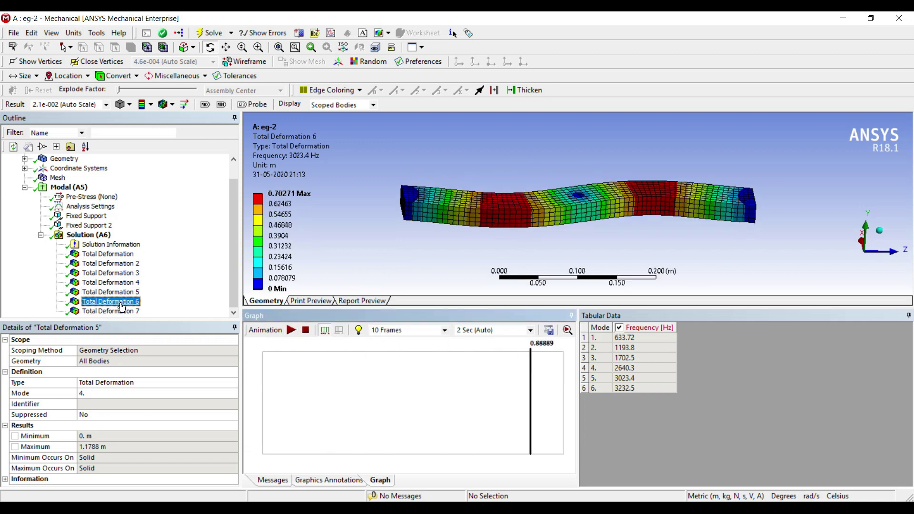
left_click(291, 331)
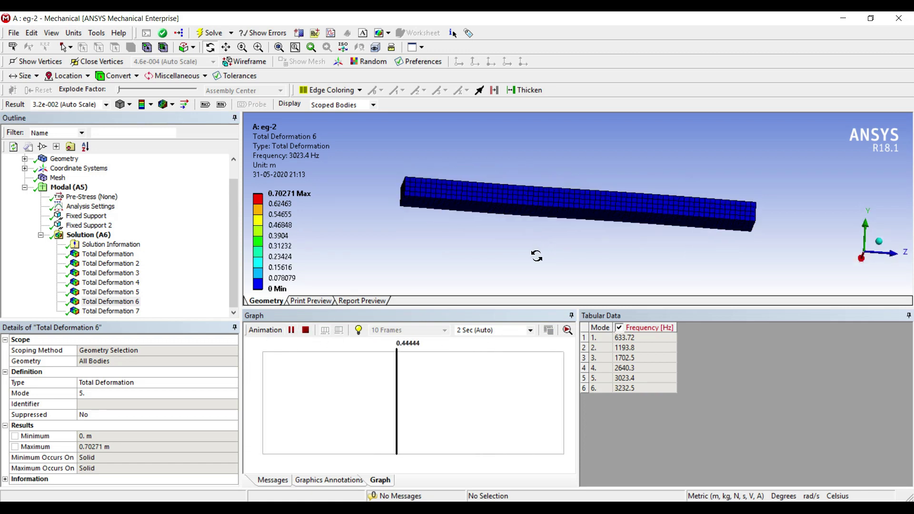
mouse_move(604, 224)
left_mouse_down()
mouse_move(605, 266)
mouse_move(555, 229)
left_mouse_up()
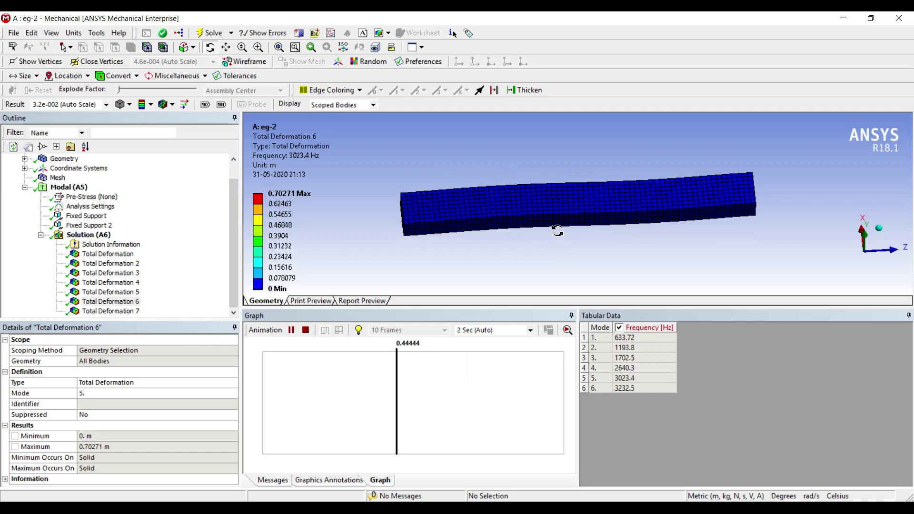
left_click(291, 330)
Show and animate the mode 6 shape at 3232.5 Hz in Total Deformation 7.
left_click(118, 312)
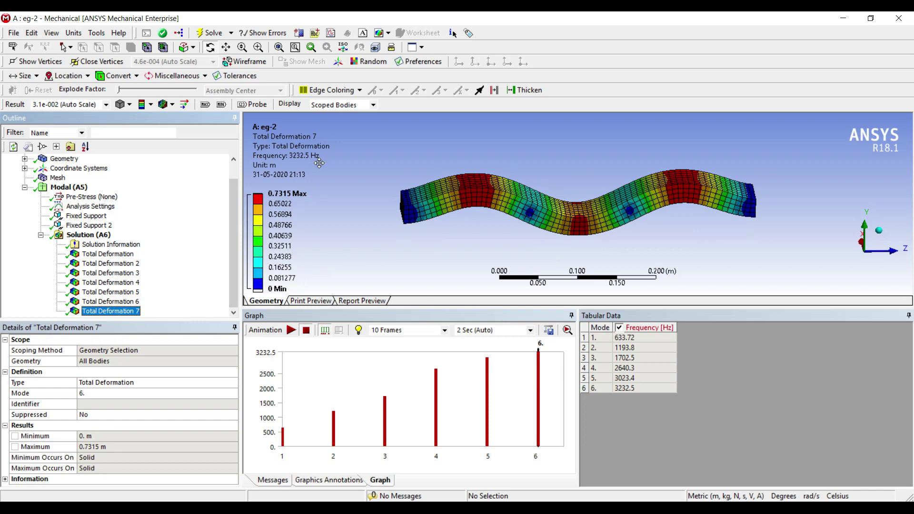
left_click(291, 330)
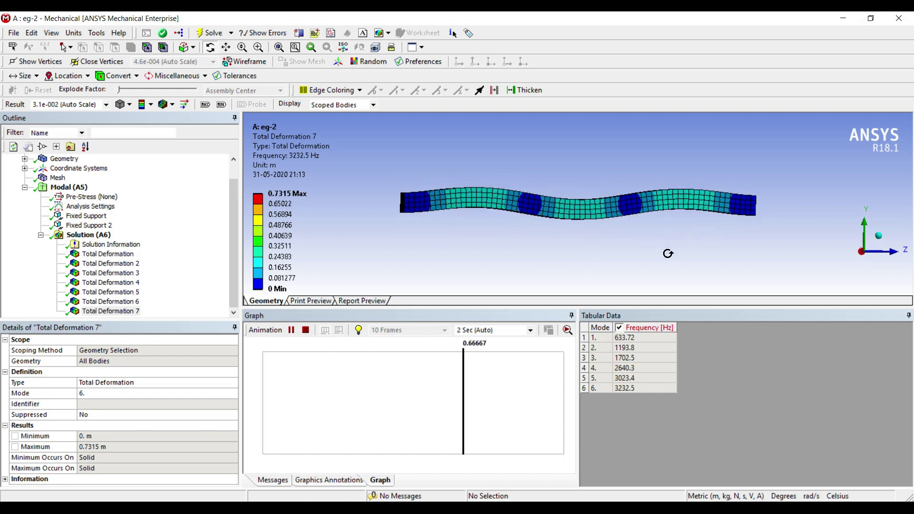
left_click(305, 330)
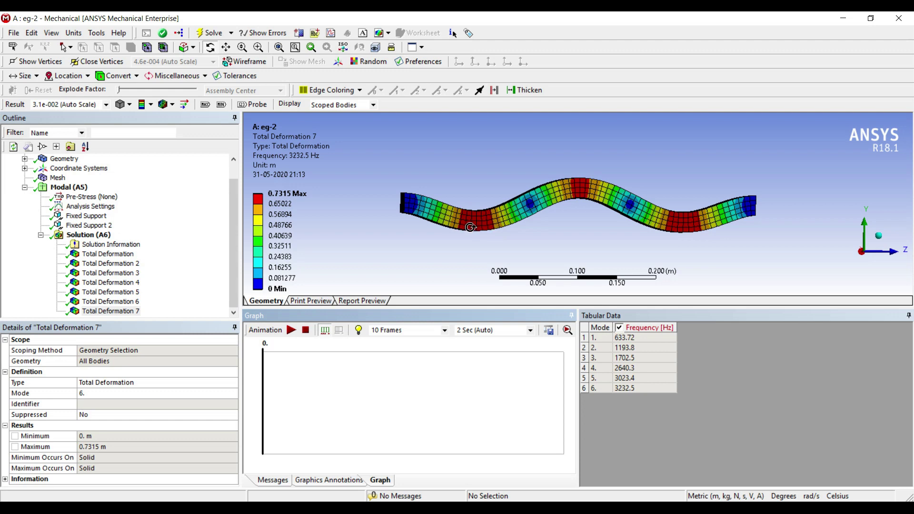
scroll(556, 216, "down", 2)
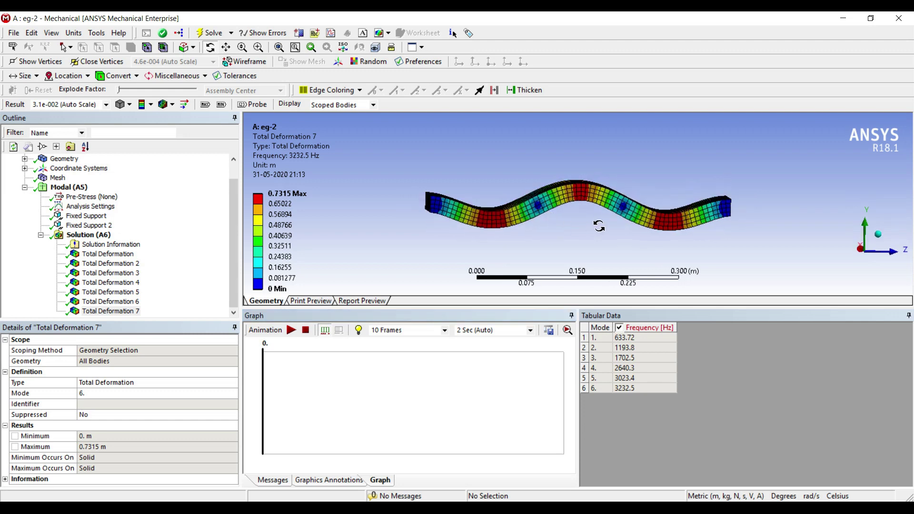